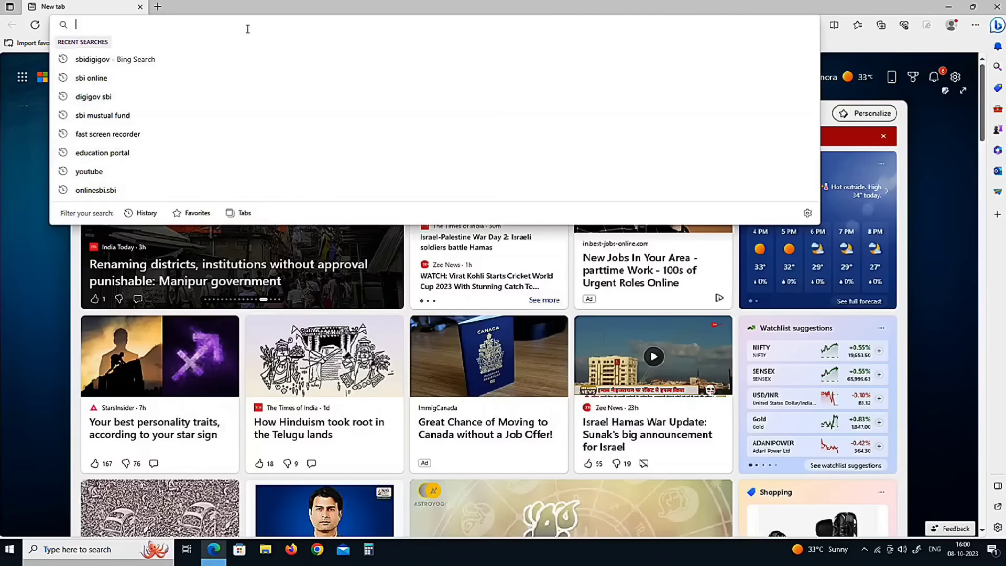
Search Bing for sbidigigov and open the SBI-CSS Login (snafms.sbi) result
{"action": "type", "text": "sbidigig"}
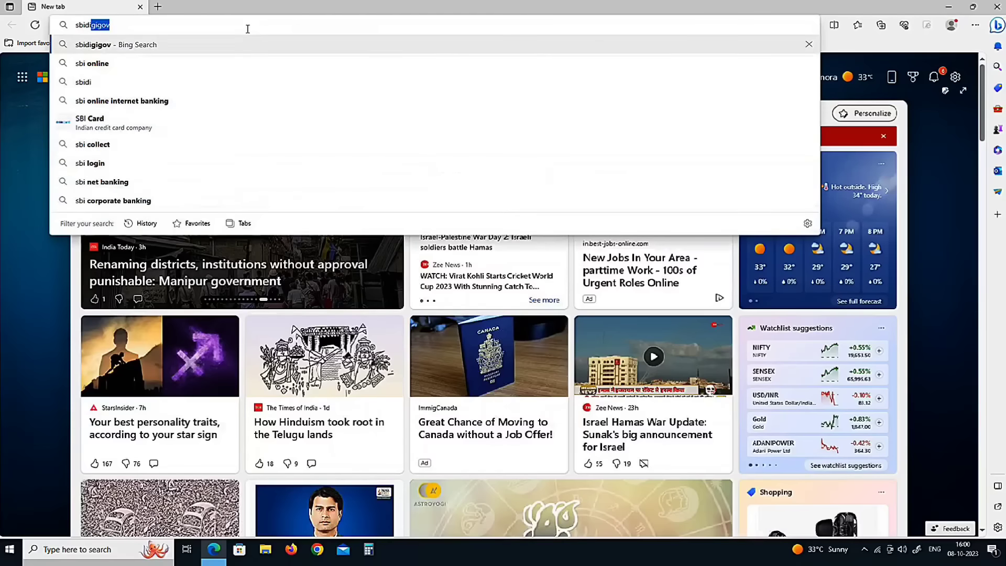
{"action": "type", "text": "ov"}
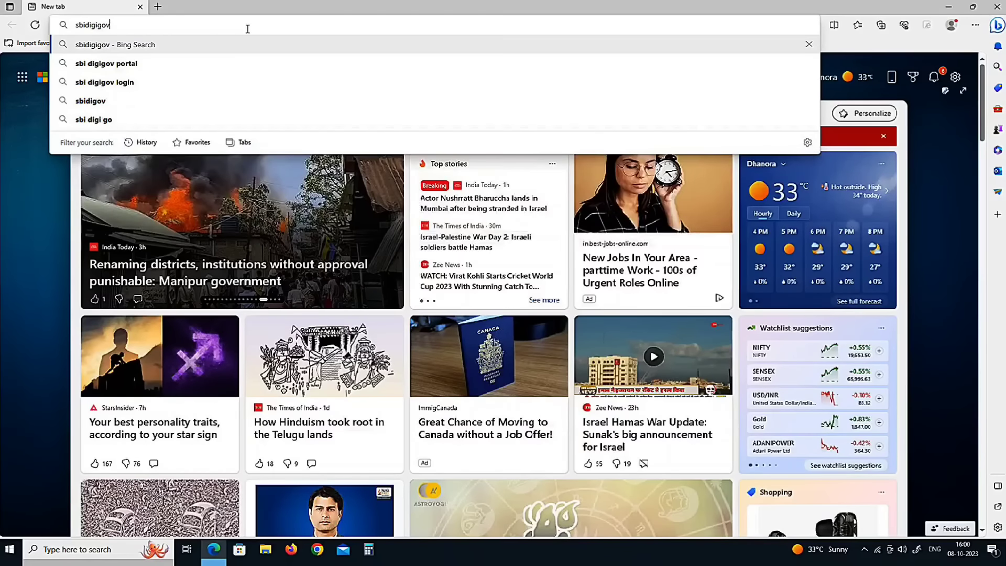
{"action": "key", "text": "Return"}
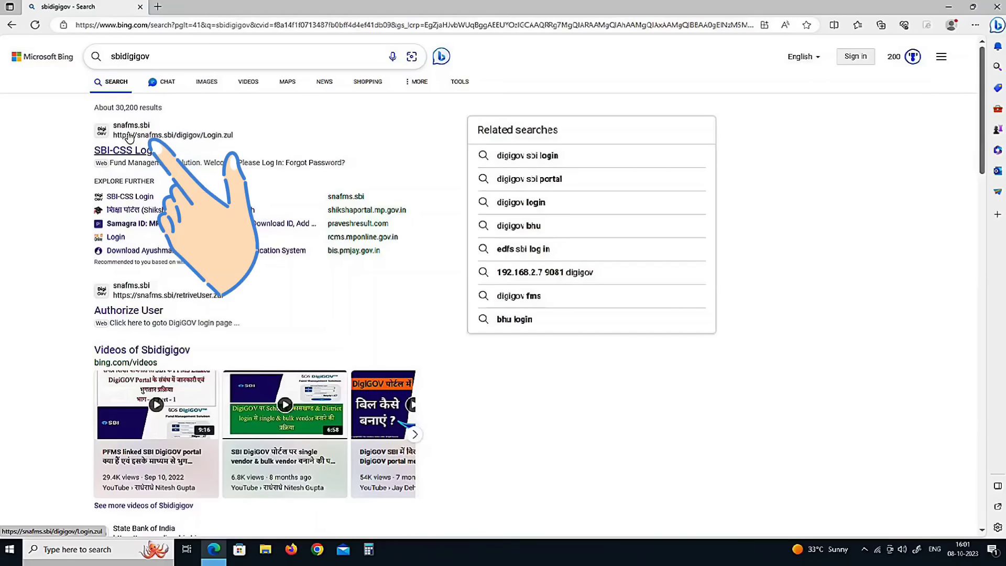
{"action": "left_click", "coordinate": [129, 137]}
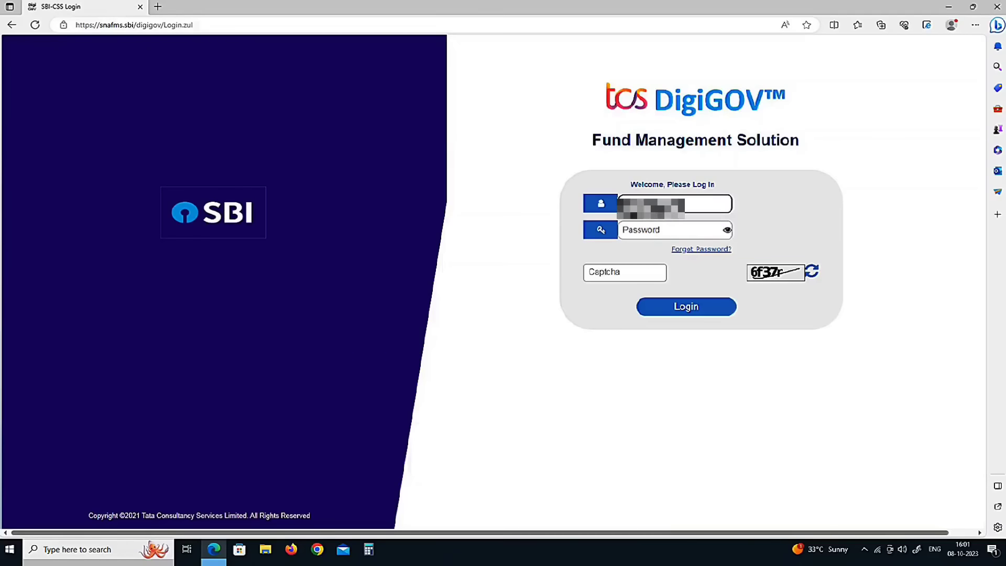
Enter the account password and the displayed captcha code, then log in to DigiGOV
{"action": "left_click", "coordinate": [642, 229]}
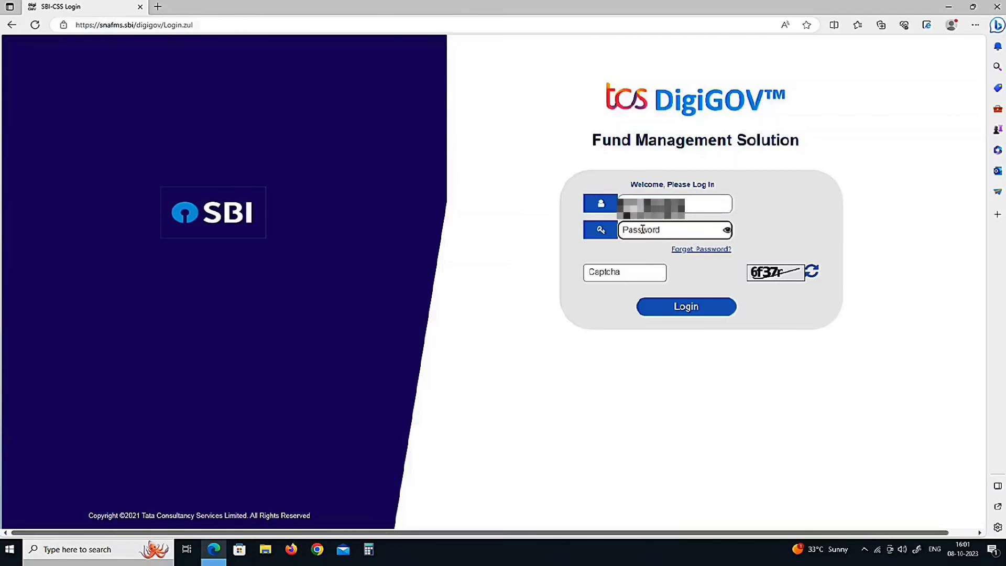
{"action": "type", "text": "p"}
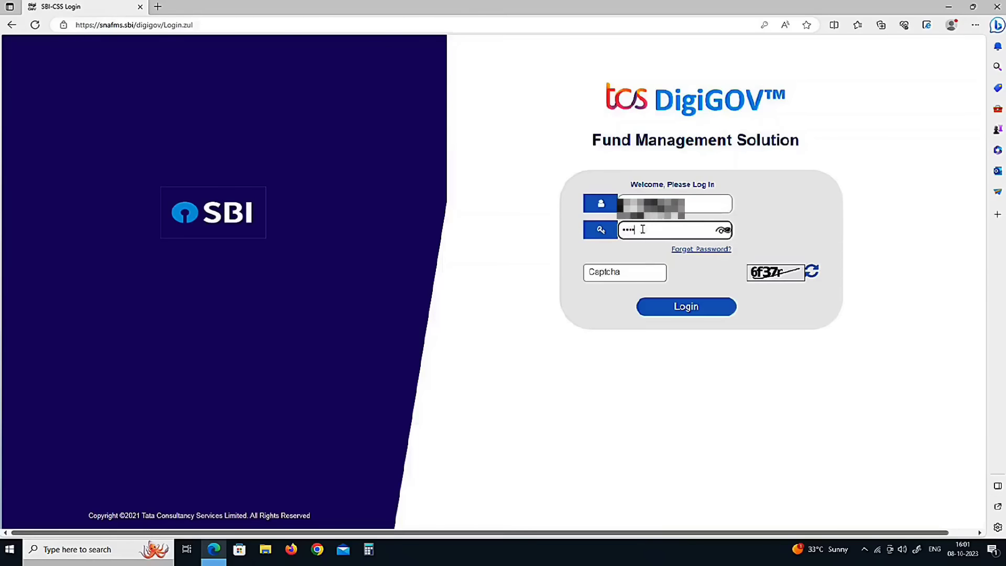
{"action": "left_click", "coordinate": [647, 273]}
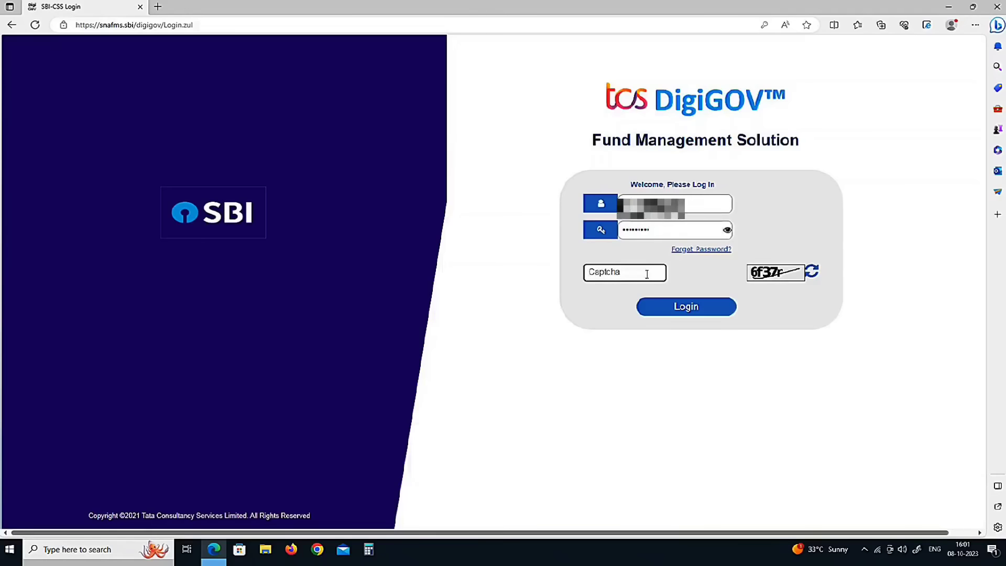
{"action": "type", "text": "6f"}
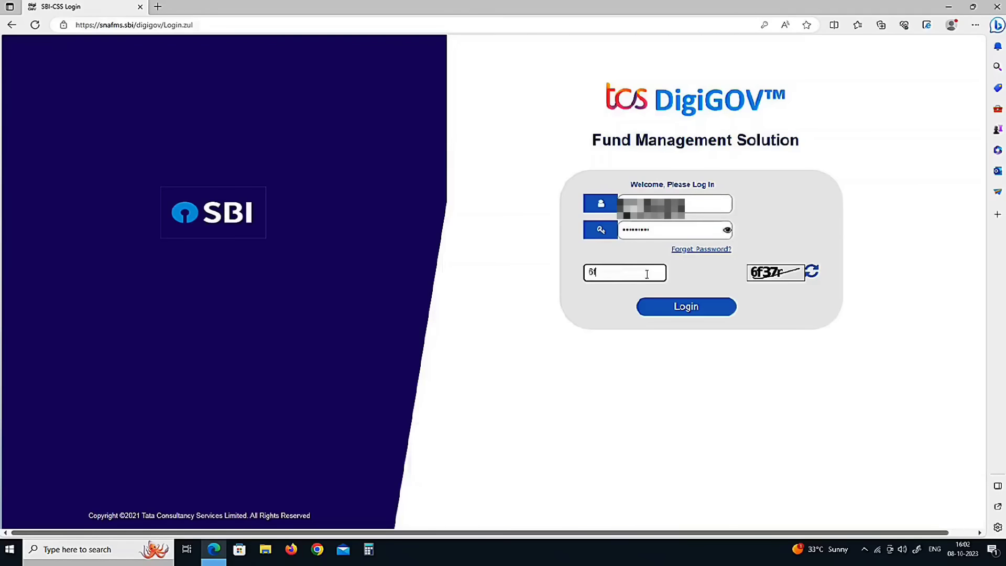
{"action": "type", "text": "37r"}
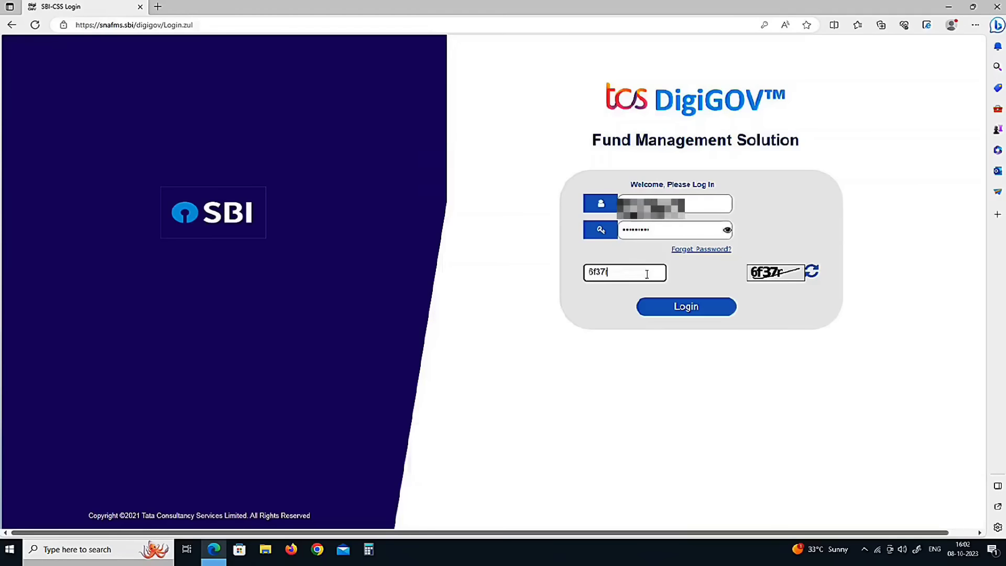
{"action": "left_click", "coordinate": [699, 309]}
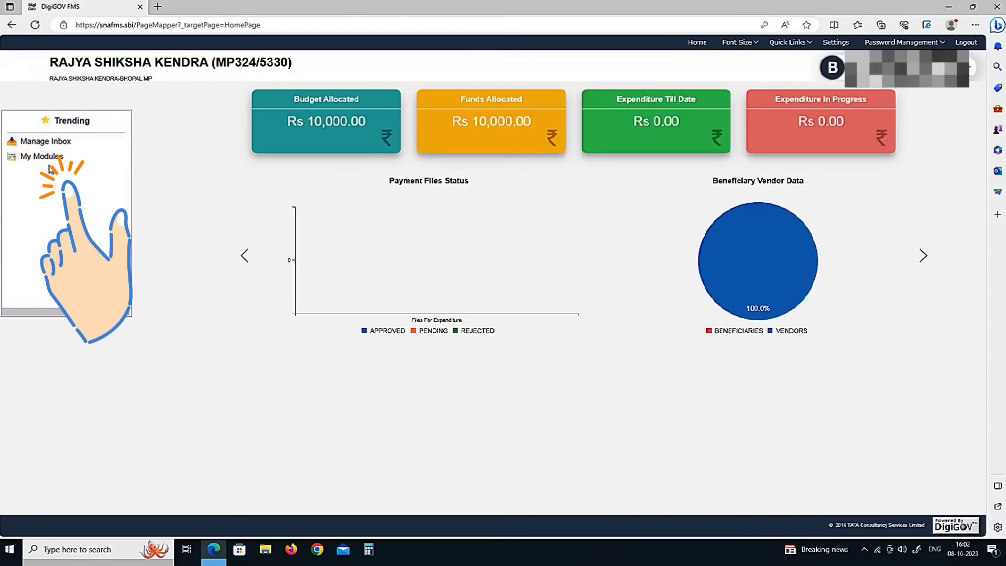
Go through My Modules and Manage Fund Disbursement to the Fund Disbursement expenditure form
{"action": "left_click", "coordinate": [49, 159]}
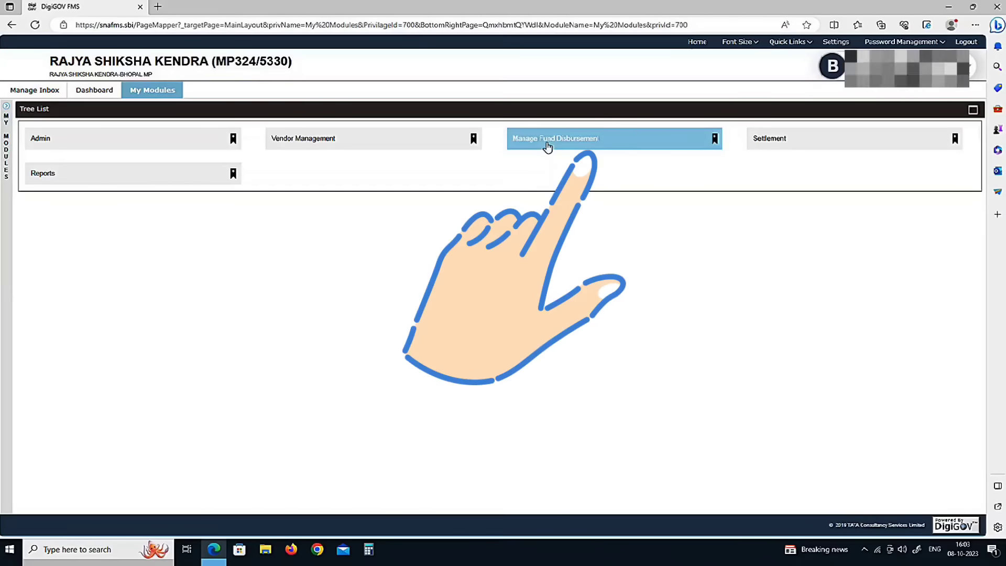
{"action": "left_click", "coordinate": [547, 145]}
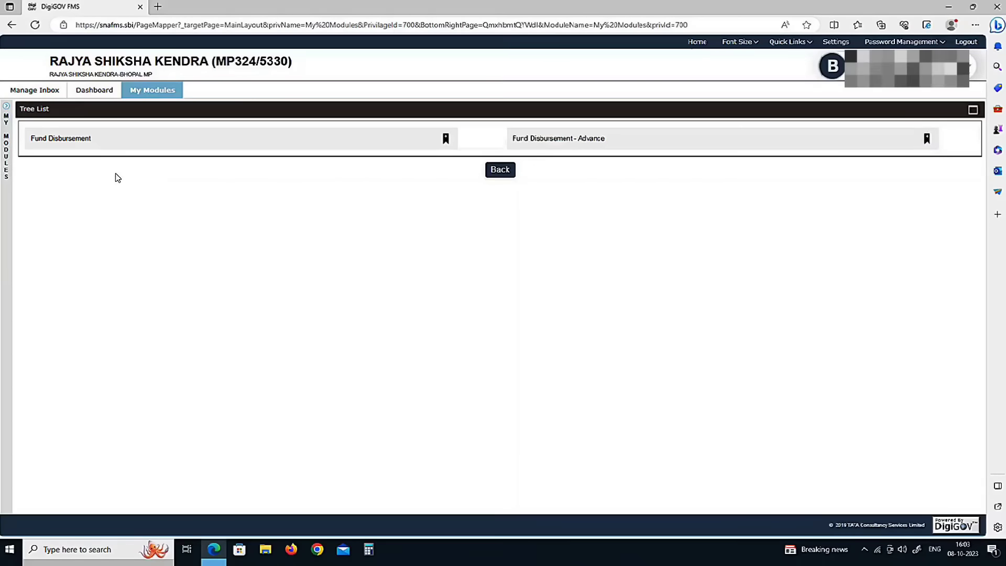
{"action": "left_click", "coordinate": [106, 146]}
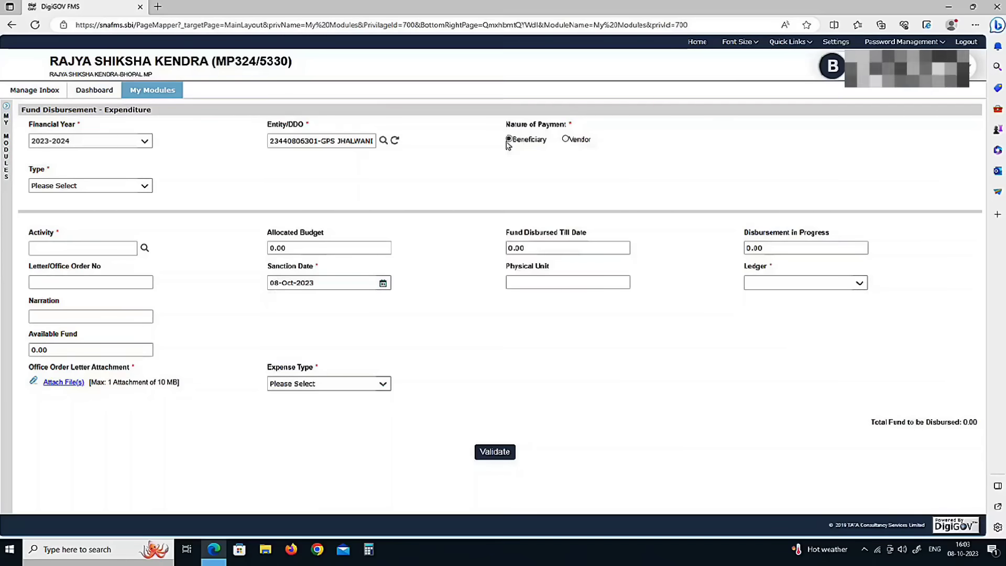
Set Nature of Payment to Vendor, type Vendor Payment, Vendor By All, and start a vendor search
{"action": "left_click", "coordinate": [565, 140]}
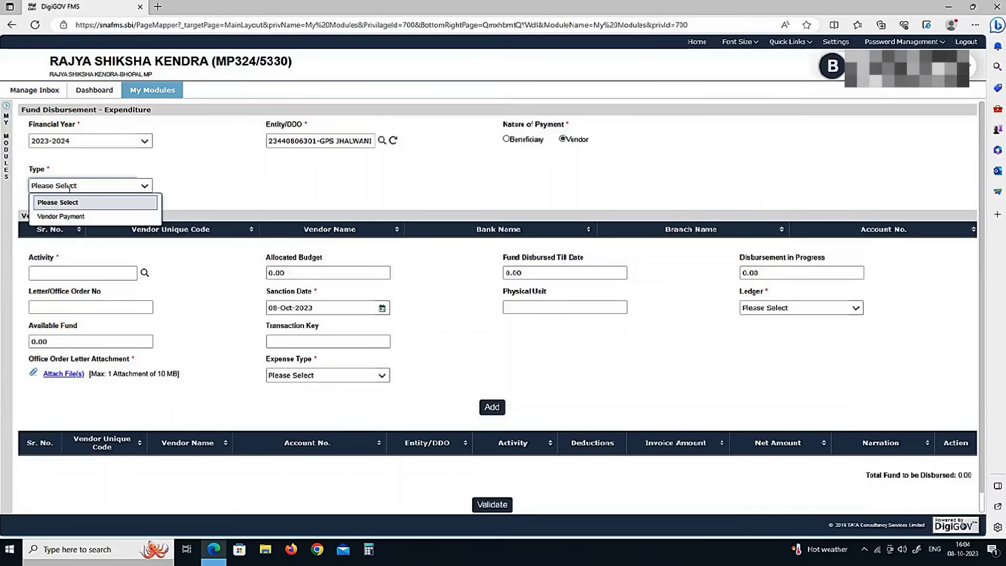
{"action": "left_click", "coordinate": [68, 217]}
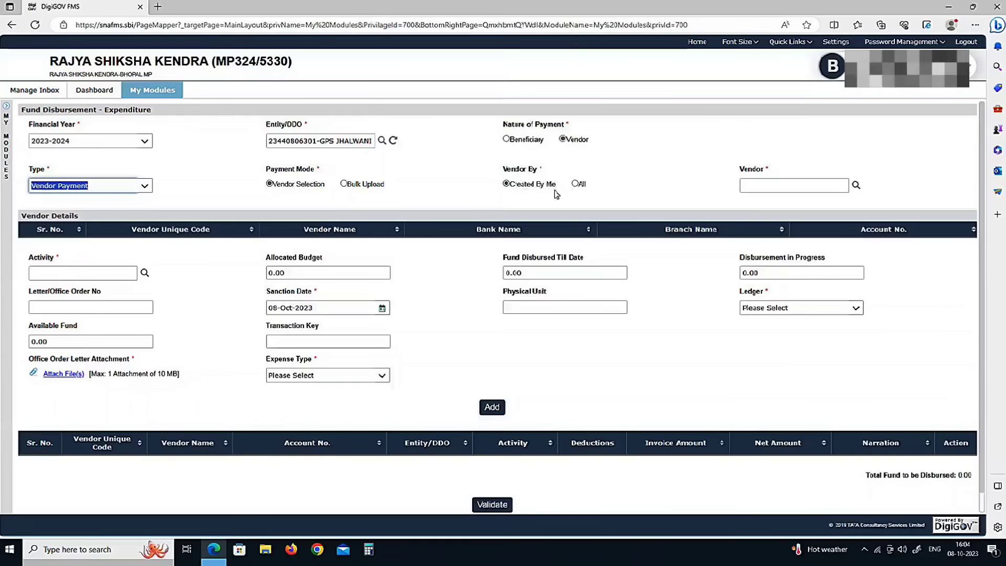
{"action": "left_click", "coordinate": [576, 184]}
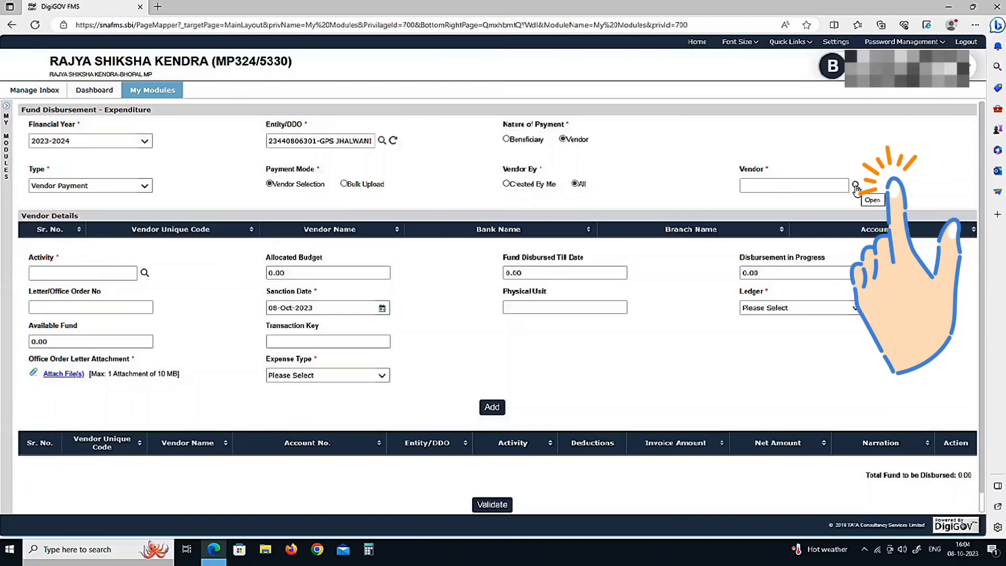
{"action": "left_click", "coordinate": [855, 187]}
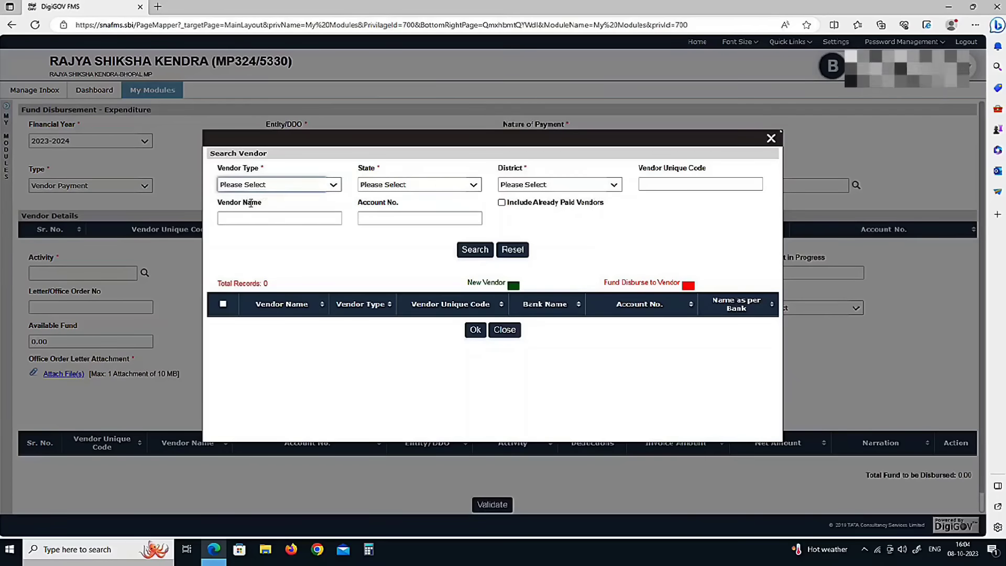
Filter the vendor search to Commercial vendors in Madhya Pradesh, district SEONI
{"action": "left_click", "coordinate": [332, 189]}
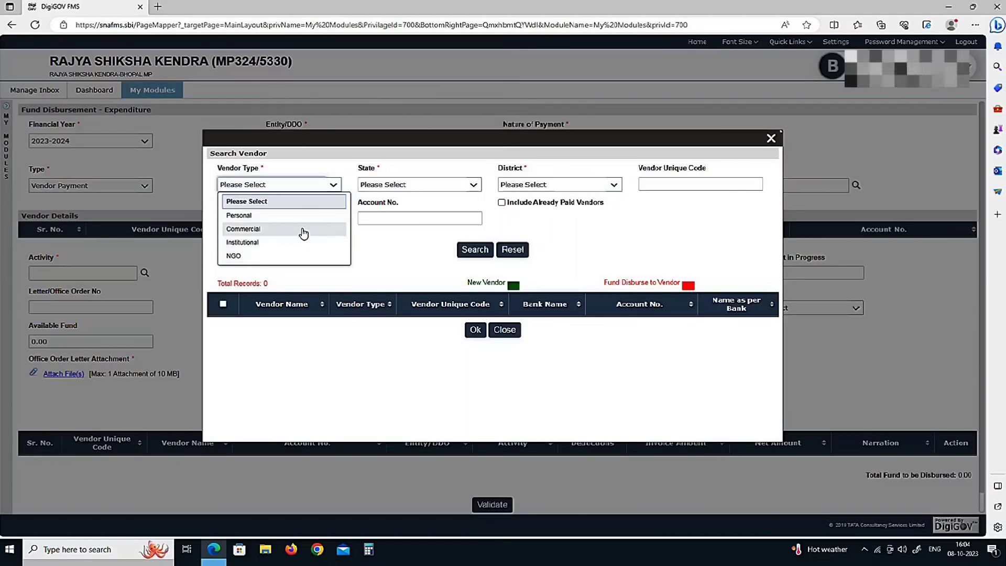
{"action": "left_click", "coordinate": [303, 229]}
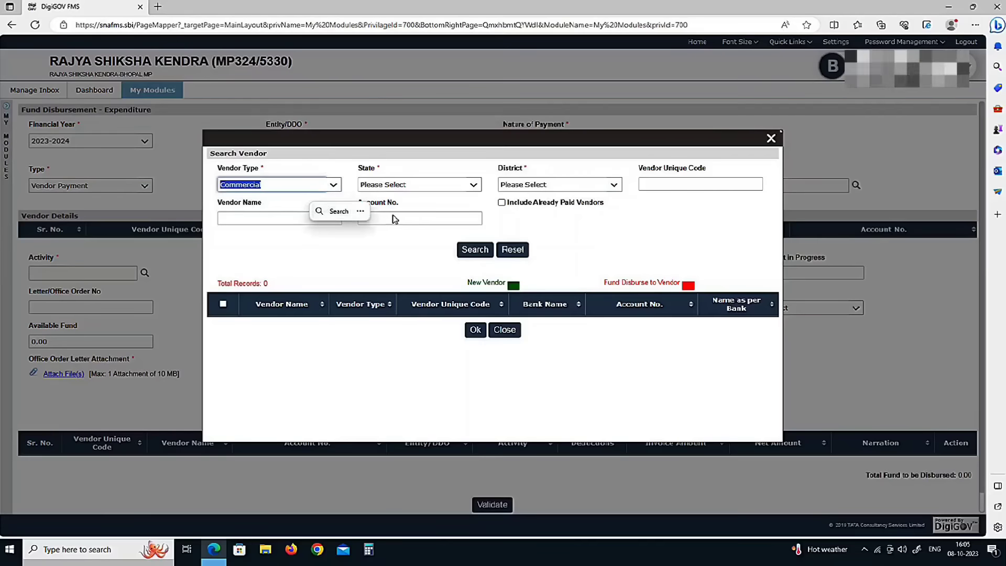
{"action": "left_click", "coordinate": [361, 188]}
{"action": "key", "text": "m"}
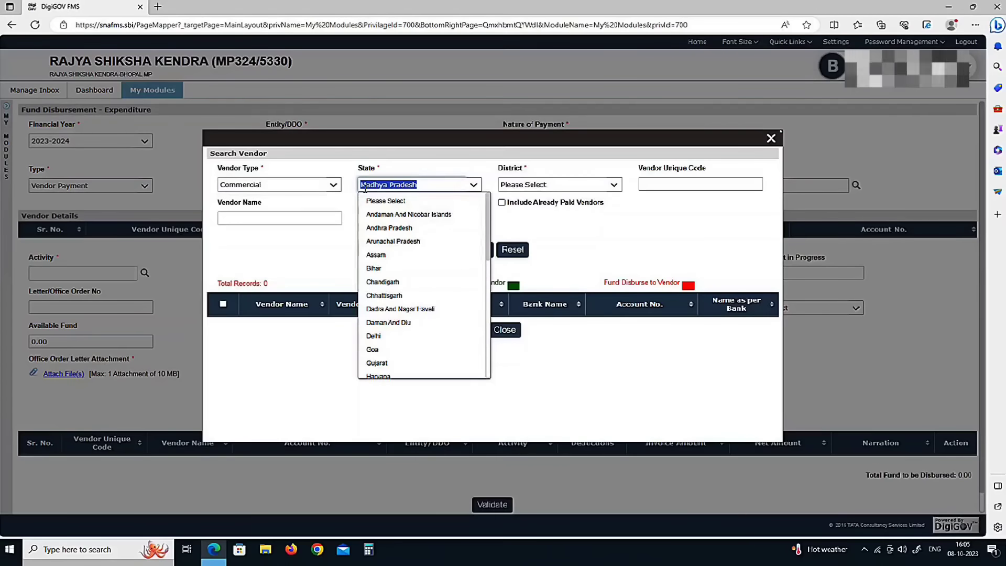
{"action": "left_click", "coordinate": [365, 188]}
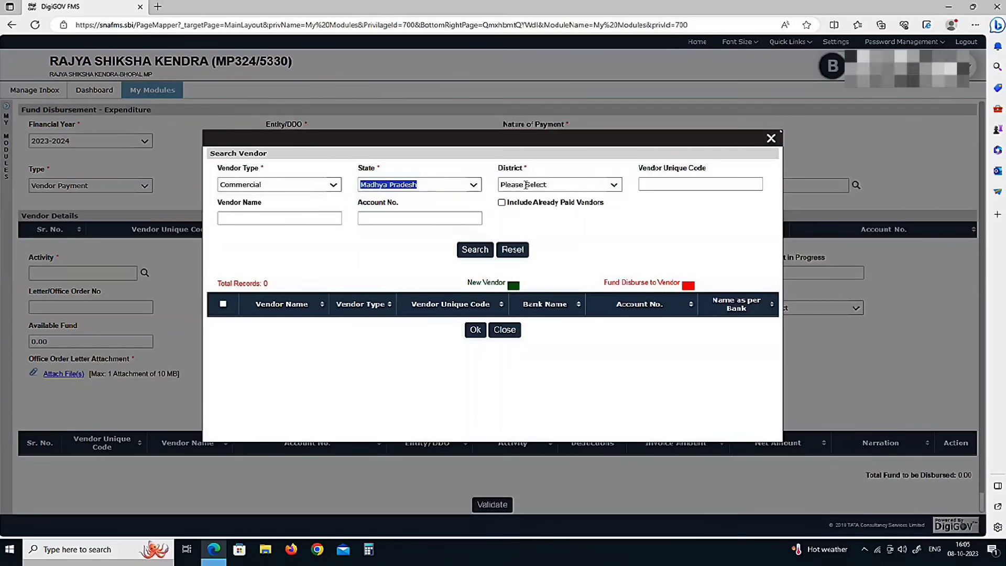
{"action": "left_click", "coordinate": [562, 184]}
{"action": "type", "text": "seoni"}
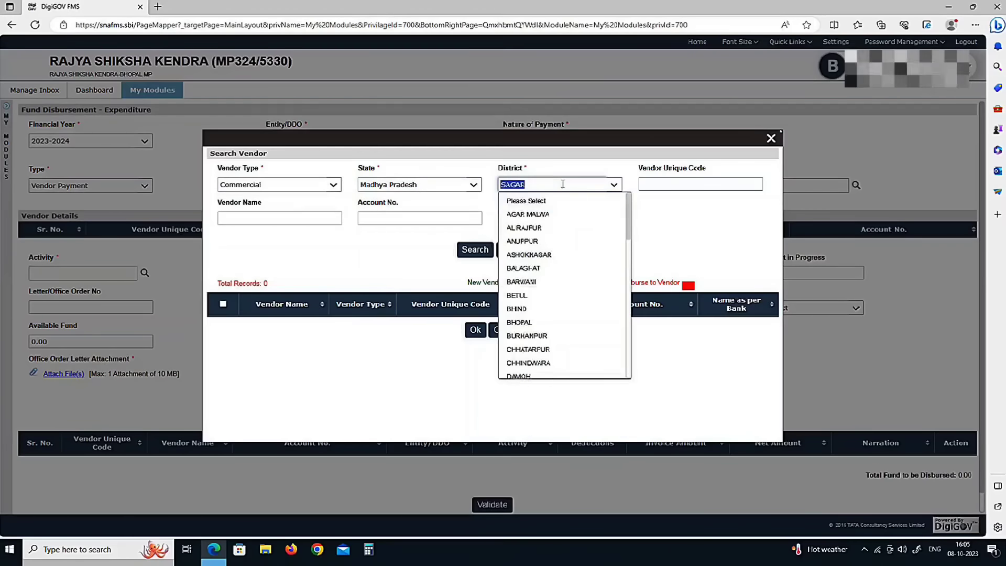
{"action": "key", "text": "Return"}
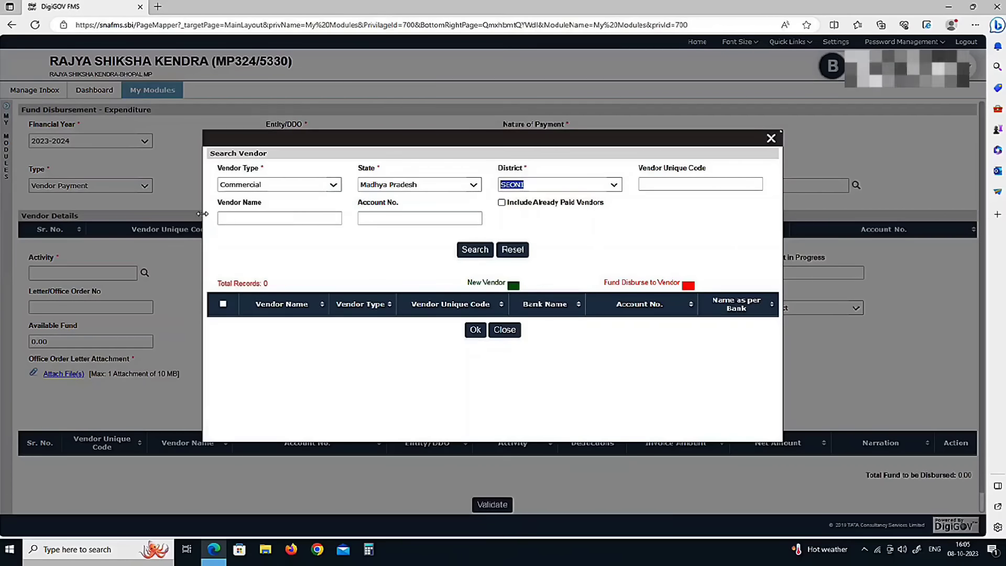
Include already-paid vendors and search for vendor name 'mahaveer'
{"action": "left_click", "coordinate": [221, 218]}
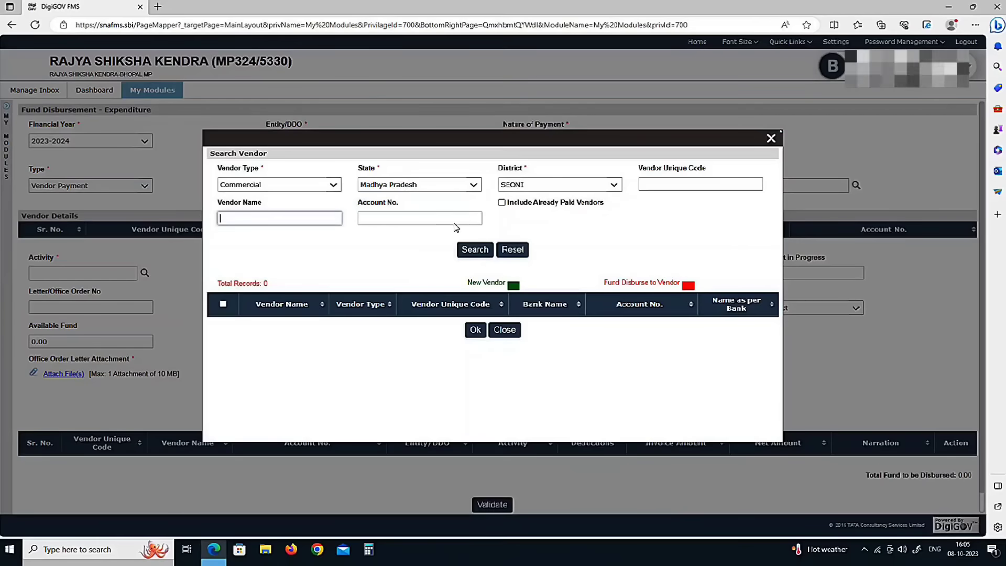
{"action": "left_click", "coordinate": [502, 204]}
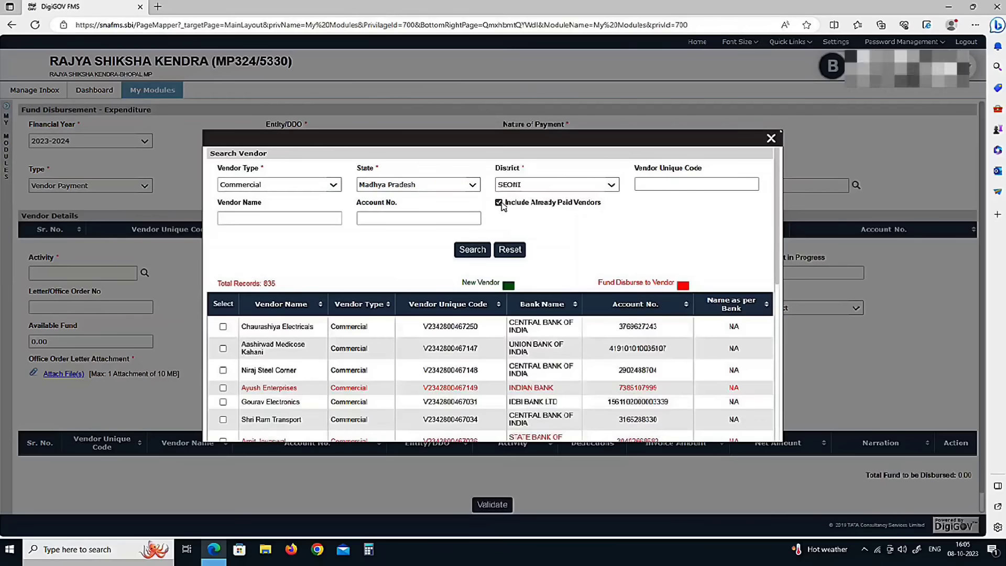
{"action": "left_click", "coordinate": [313, 220]}
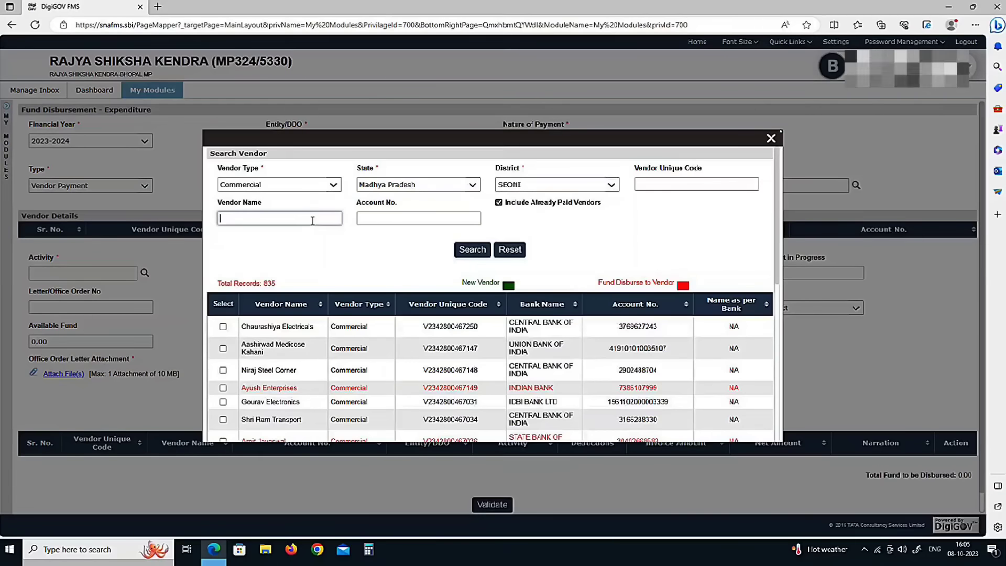
{"action": "type", "text": "mahaveer"}
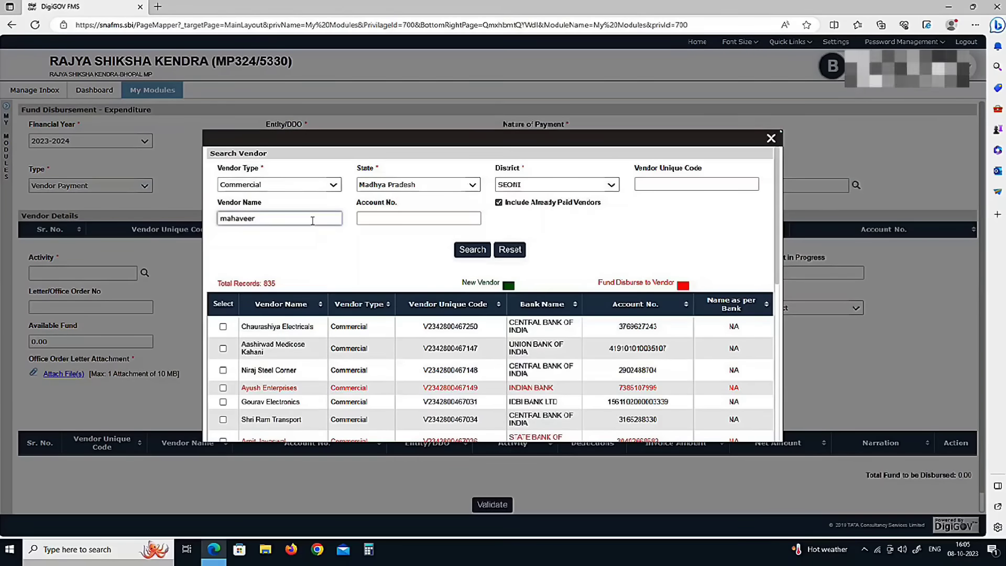
{"action": "left_click", "coordinate": [466, 256]}
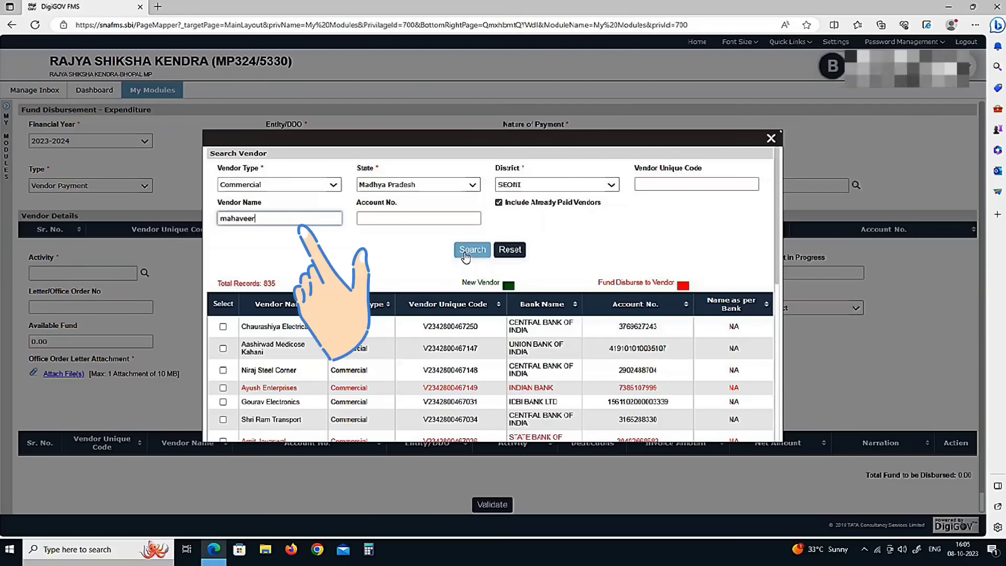
{"action": "left_click", "coordinate": [465, 257]}
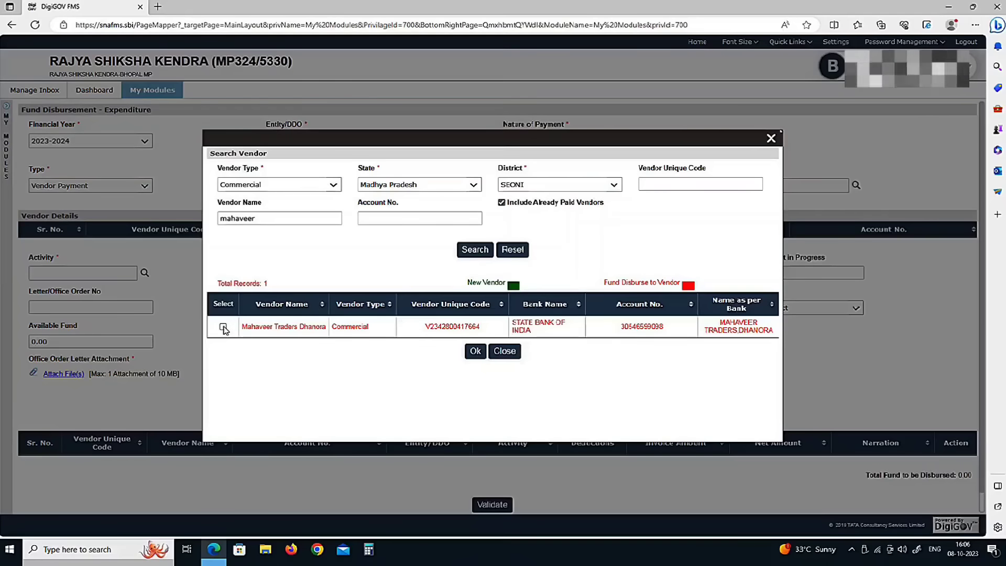
Choose Mahaveer Traders Dhanora as the vendor and accept paying an already-paid vendor again
{"action": "left_click", "coordinate": [223, 327]}
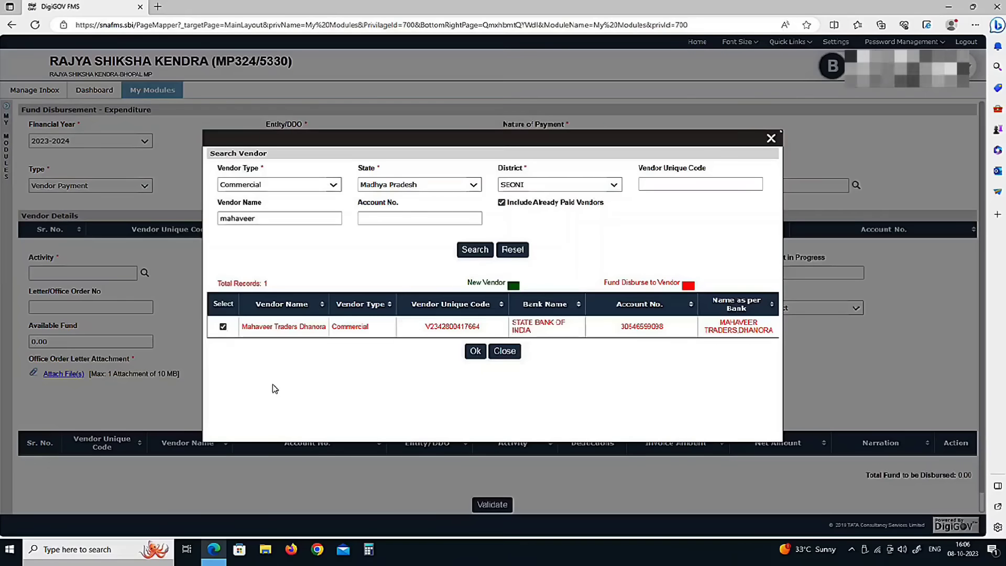
{"action": "left_click", "coordinate": [475, 351]}
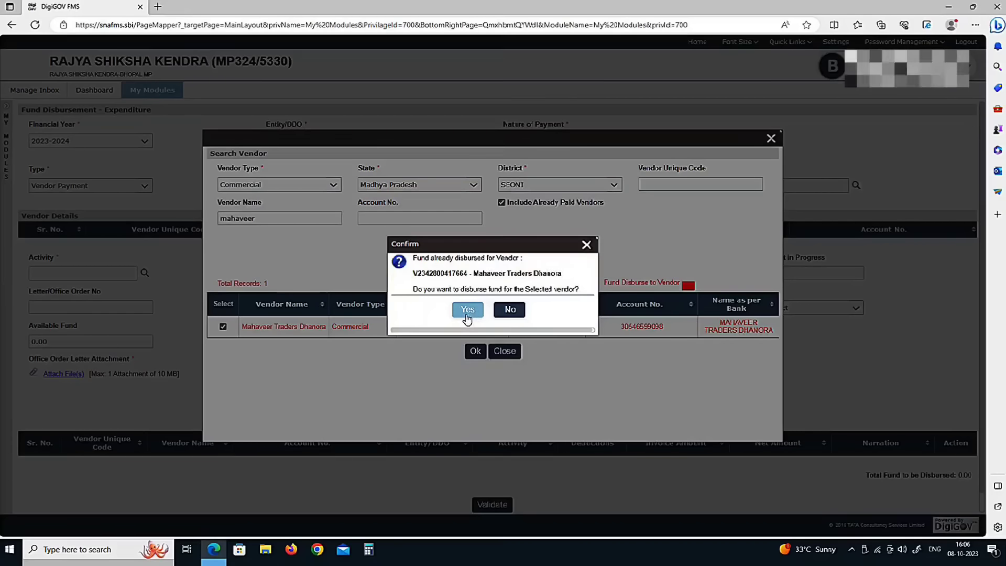
{"action": "left_click", "coordinate": [466, 316]}
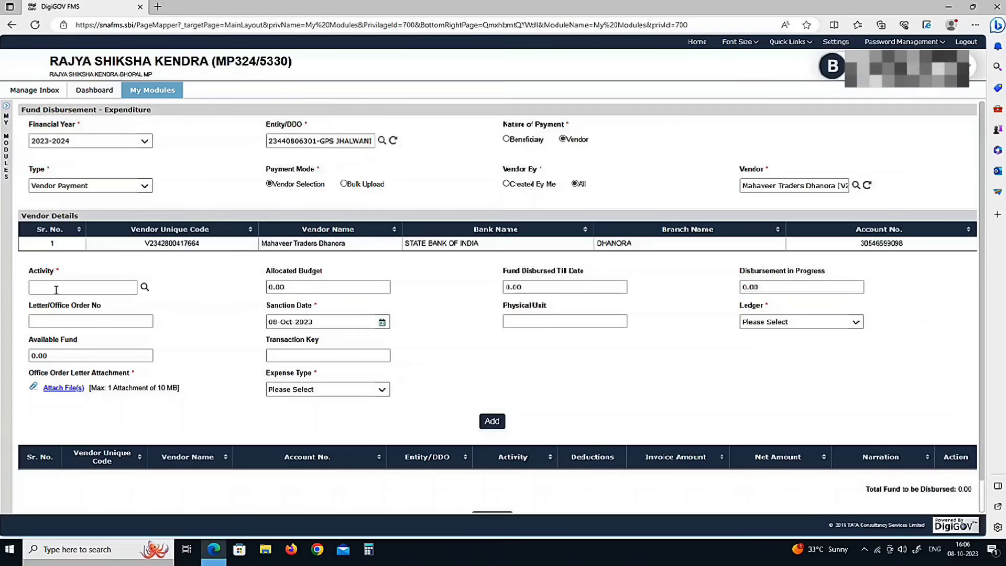
Expand the activity scheme tree from SAMAGRA SHIKSHA [MP] down to F.01 ELEMENTARY EDUCATION
{"action": "left_click", "coordinate": [56, 290]}
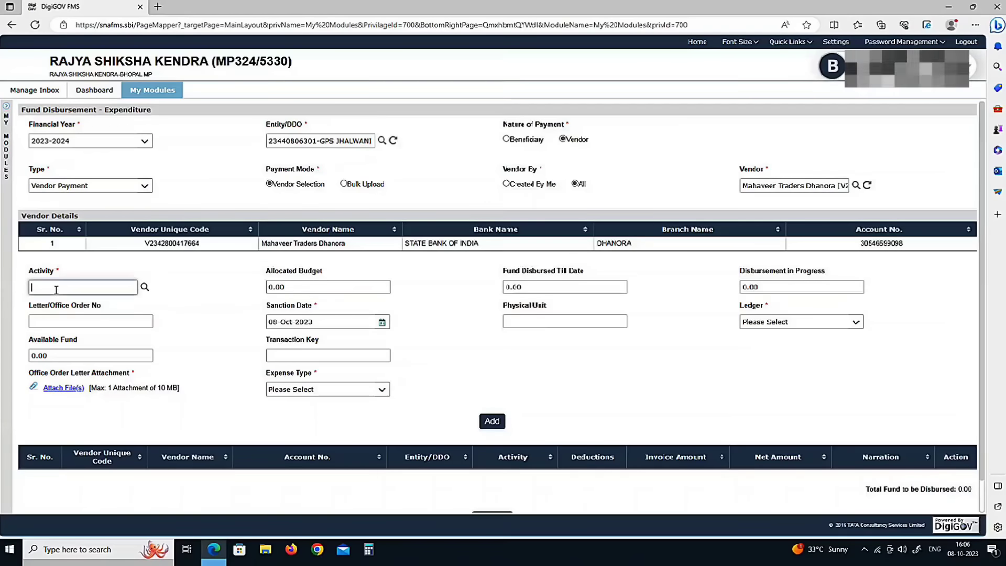
{"action": "left_click", "coordinate": [144, 288]}
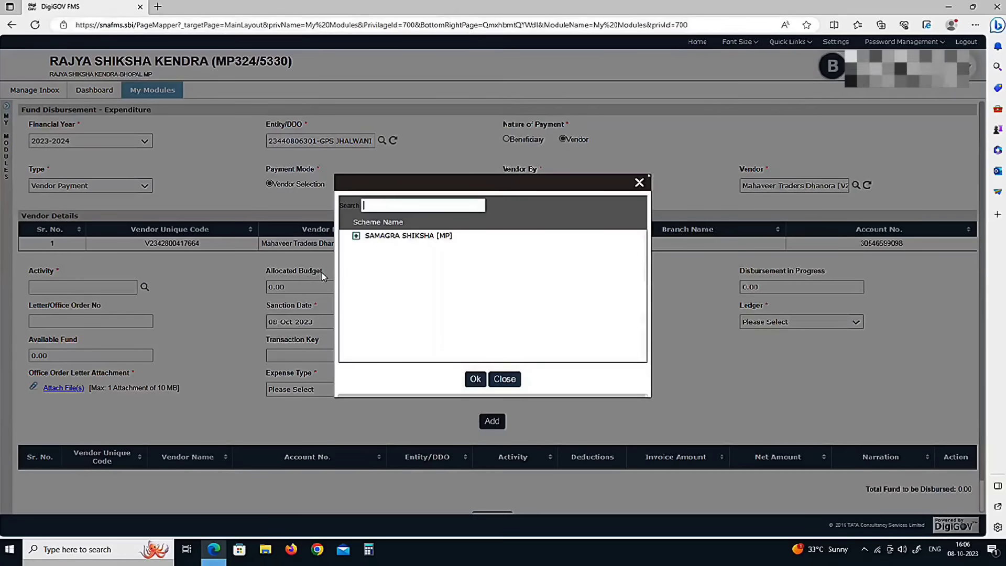
{"action": "left_click", "coordinate": [356, 238]}
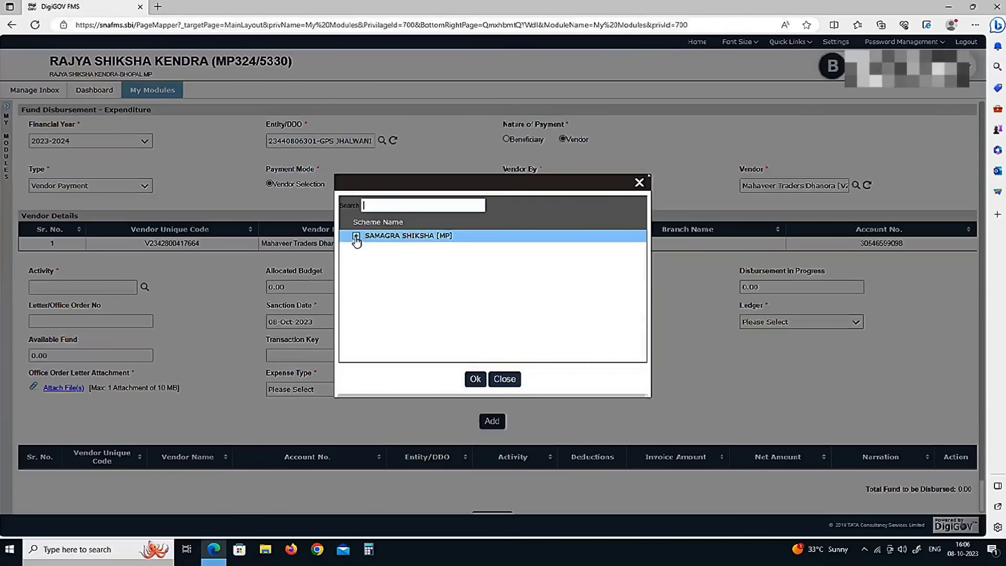
{"action": "left_click", "coordinate": [356, 237]}
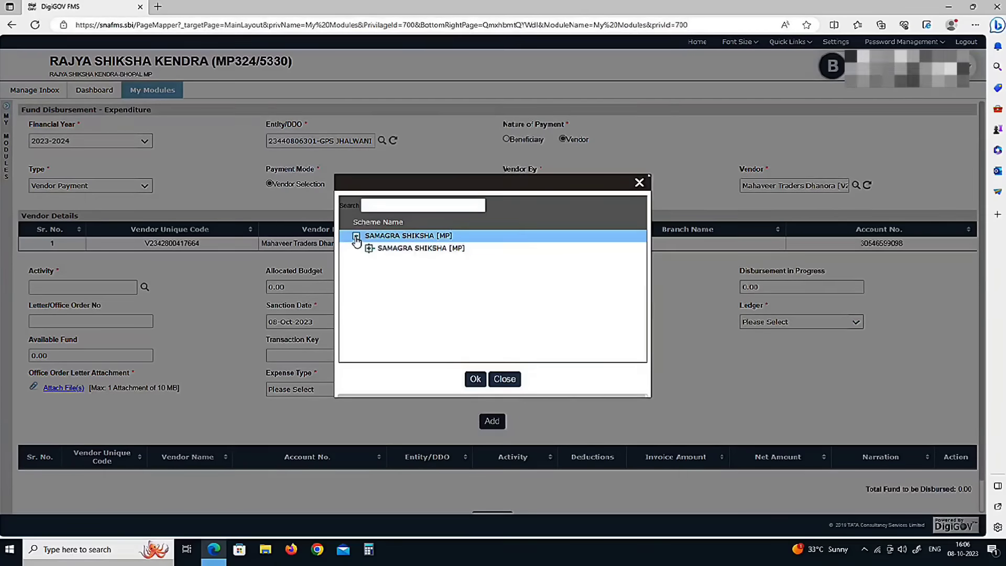
{"action": "left_click", "coordinate": [363, 251]}
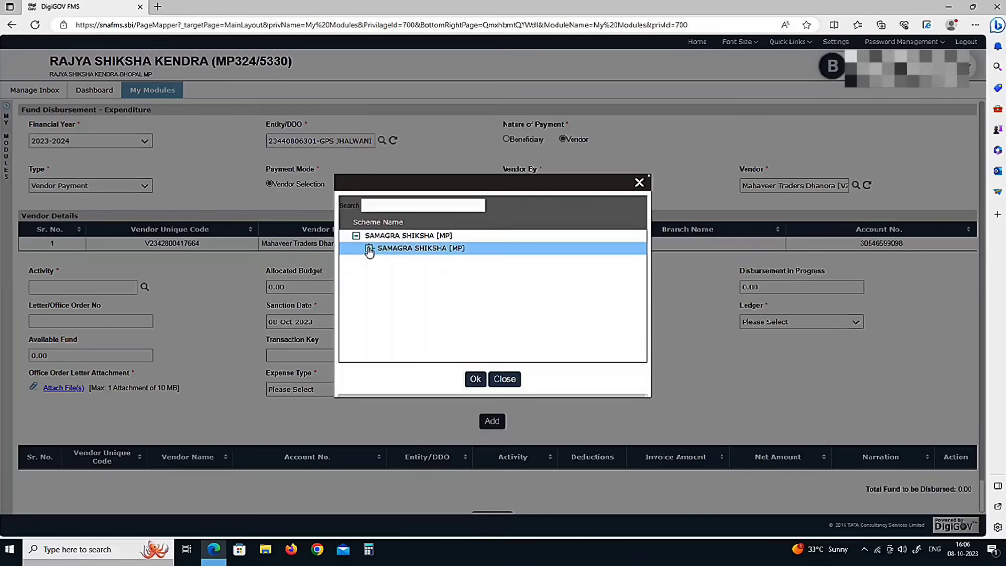
{"action": "left_click", "coordinate": [368, 249]}
{"action": "left_click", "coordinate": [371, 264]}
{"action": "left_click", "coordinate": [380, 261]}
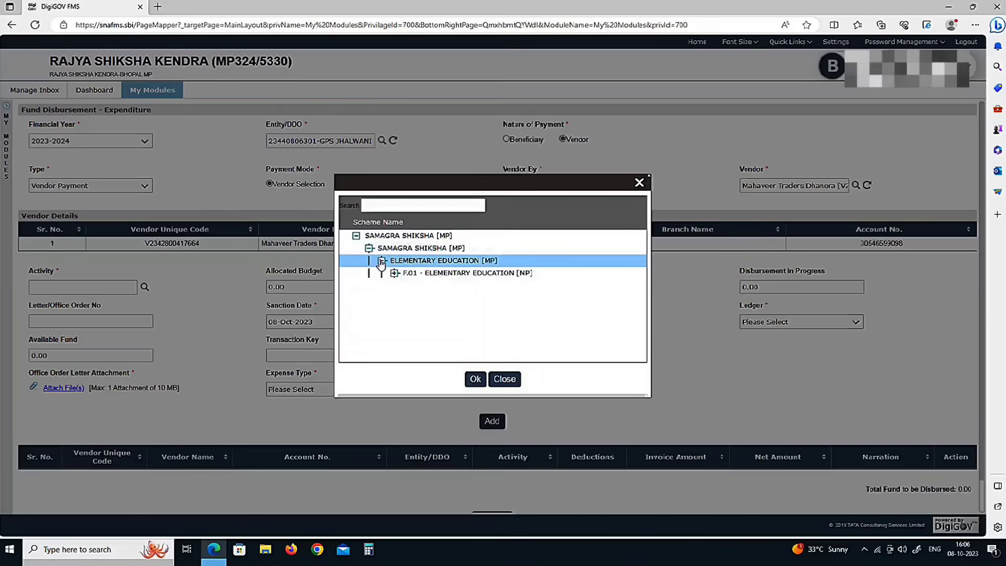
{"action": "left_click", "coordinate": [393, 274]}
{"action": "left_click", "coordinate": [394, 273]}
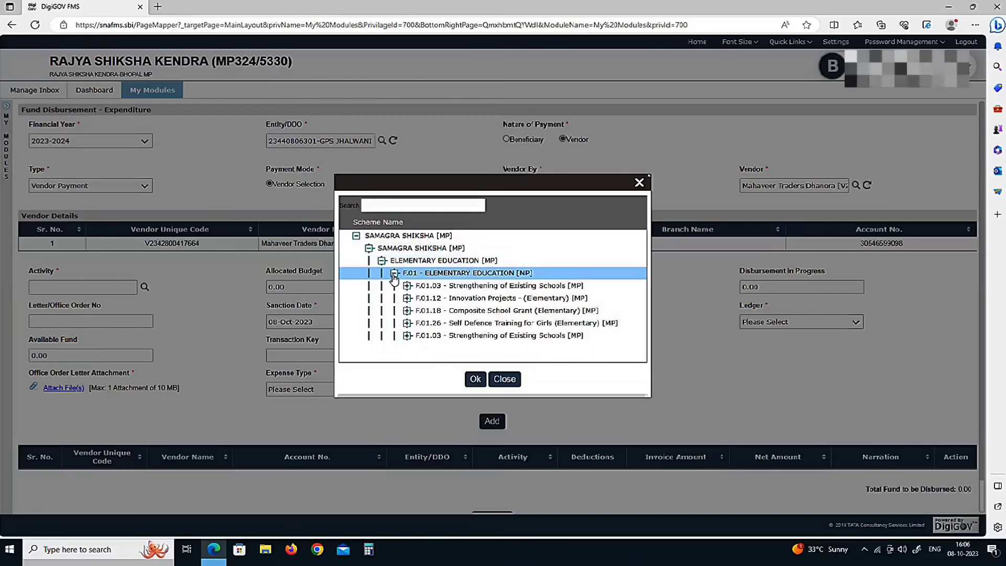
Apply F.01.18 Composite School Grant's School Grant (Enrolment All Type) sub-scheme as the activity
{"action": "left_click", "coordinate": [443, 311]}
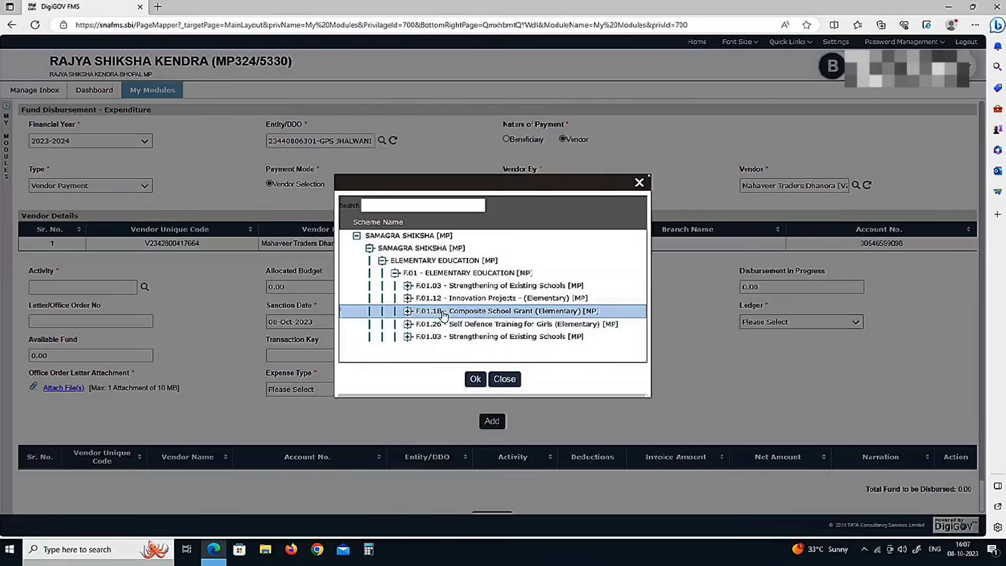
{"action": "left_click", "coordinate": [476, 381]}
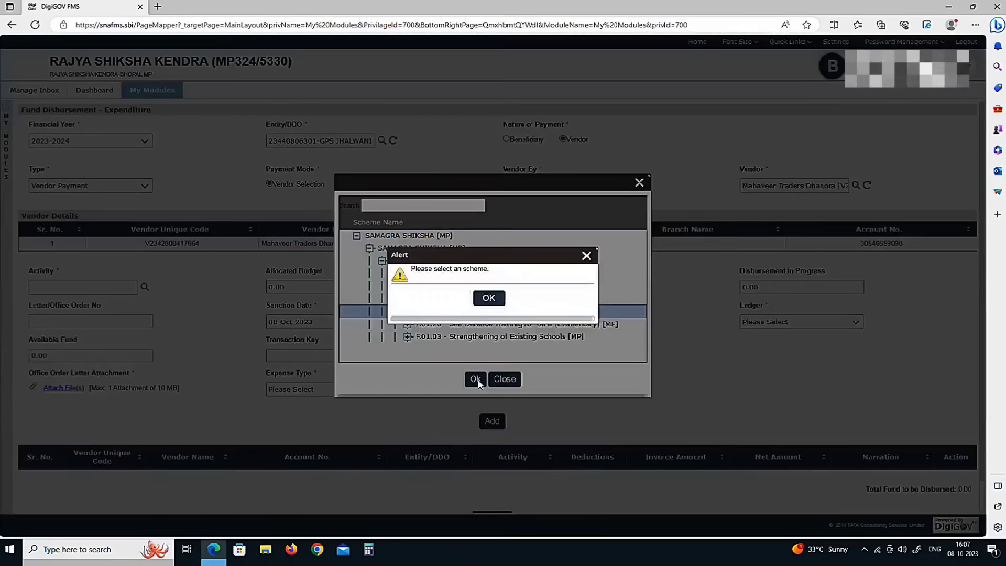
{"action": "left_click", "coordinate": [481, 298]}
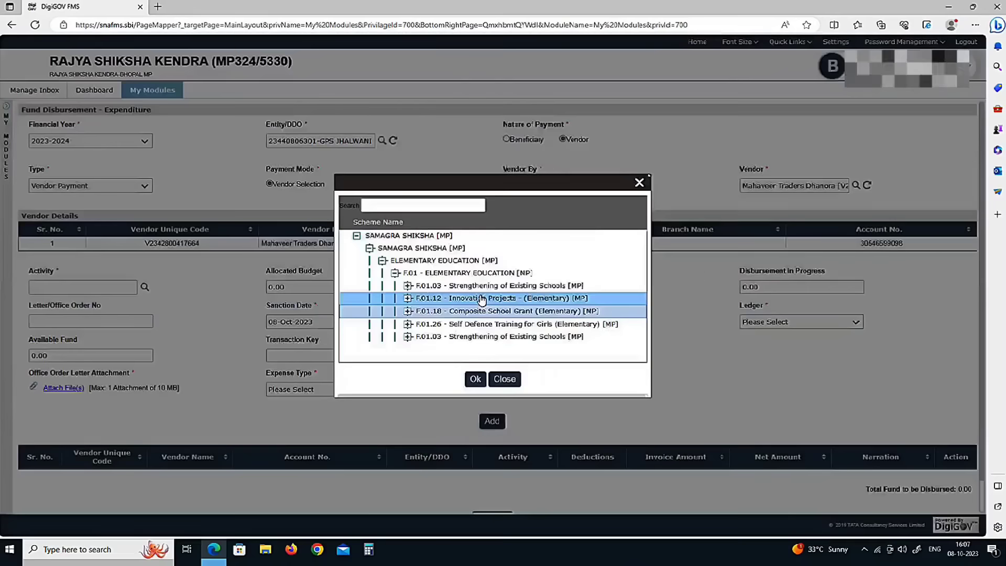
{"action": "left_click", "coordinate": [409, 312]}
{"action": "left_click", "coordinate": [408, 311]}
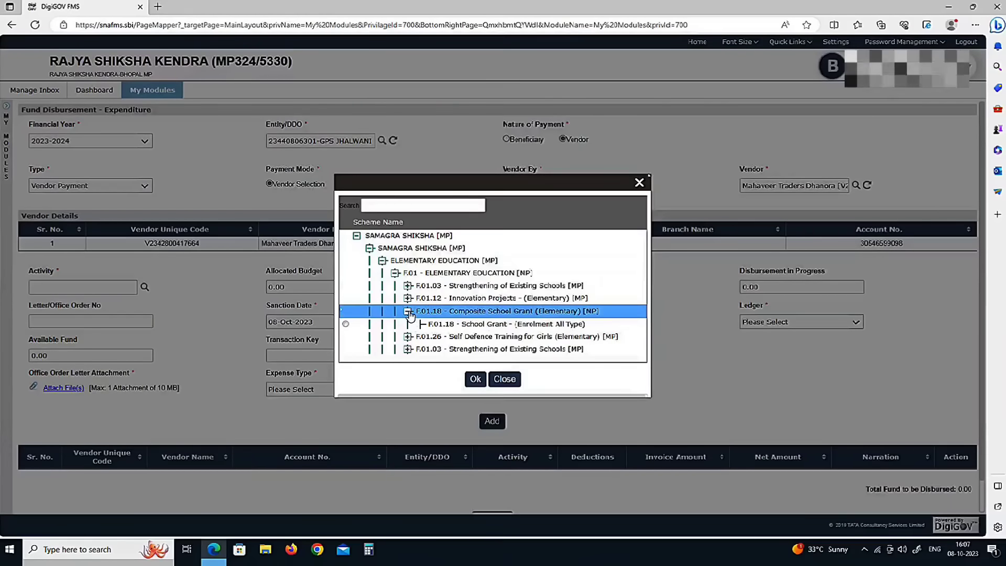
{"action": "left_click", "coordinate": [436, 326]}
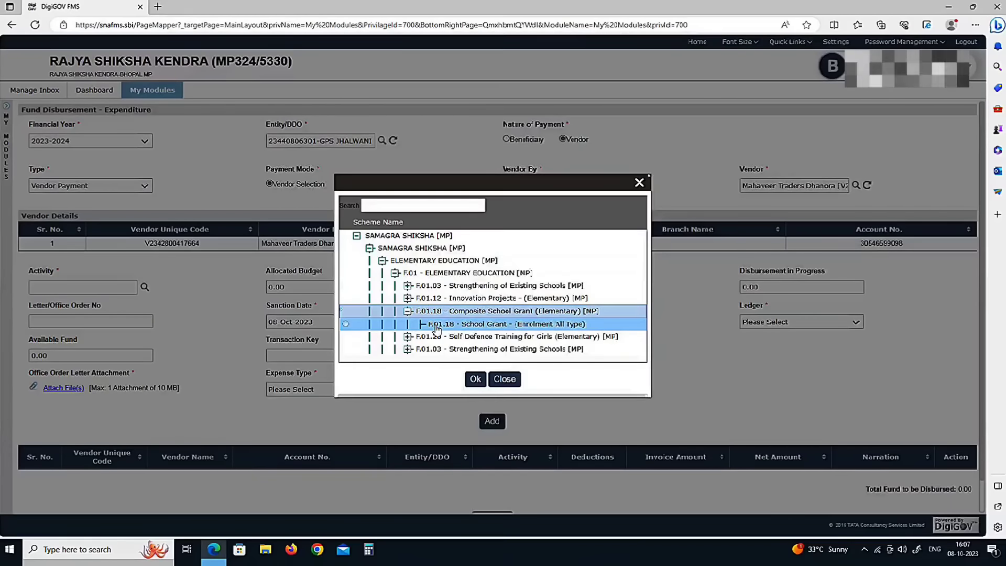
{"action": "left_click", "coordinate": [437, 325]}
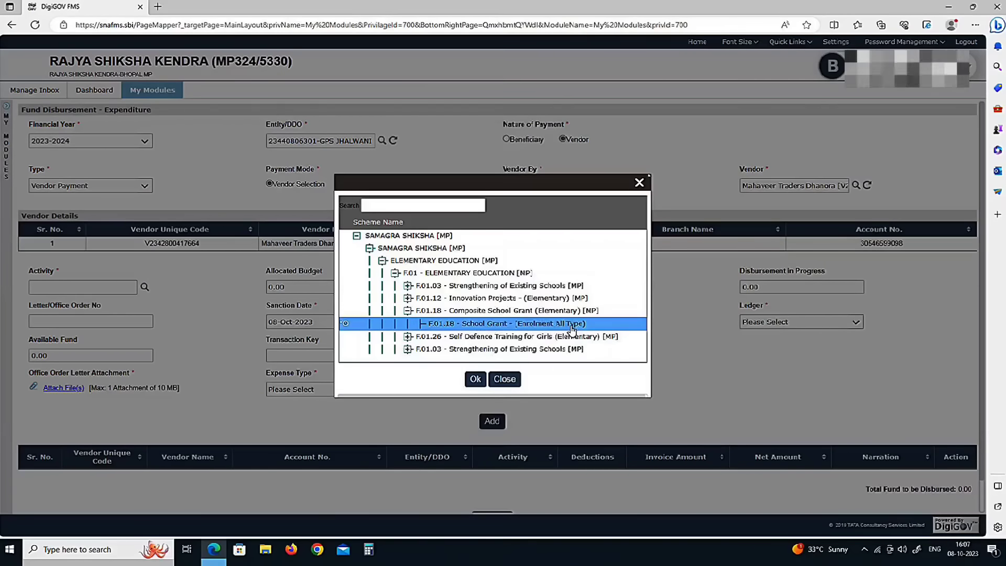
{"action": "left_click", "coordinate": [474, 379]}
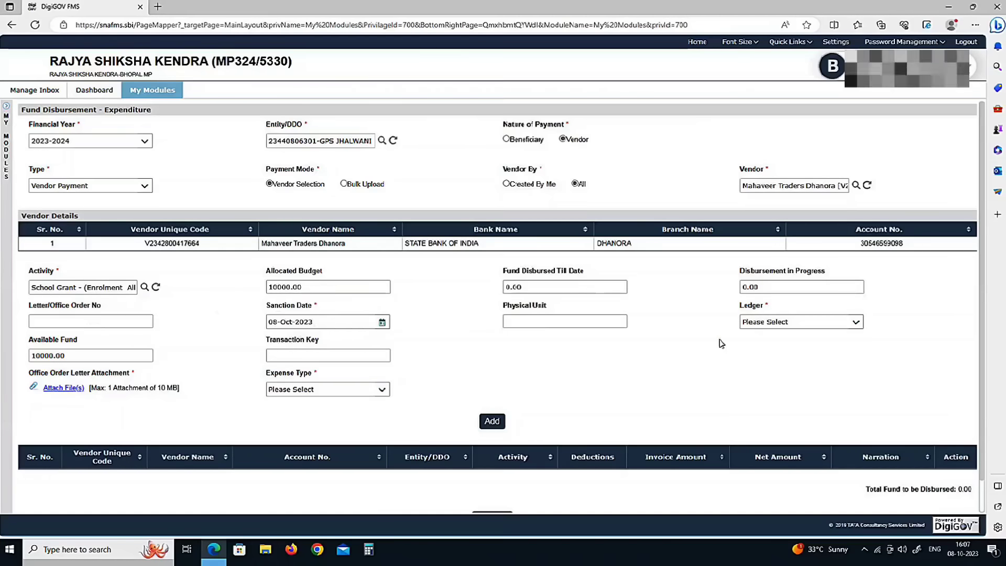
{"action": "left_click", "coordinate": [854, 325]}
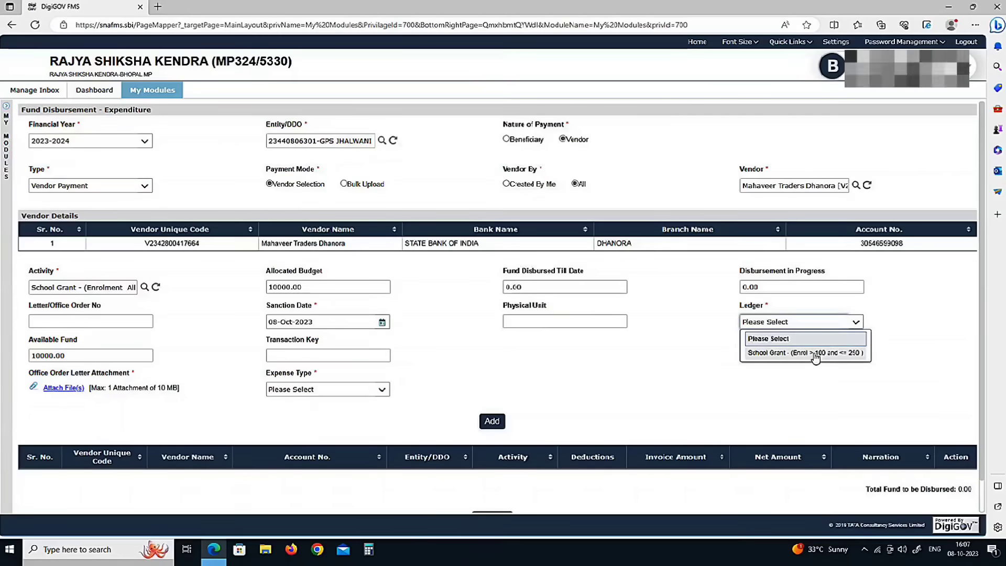
Pick the School Grant (Enrol >100 and <= 250) ledger
{"action": "left_click", "coordinate": [815, 354]}
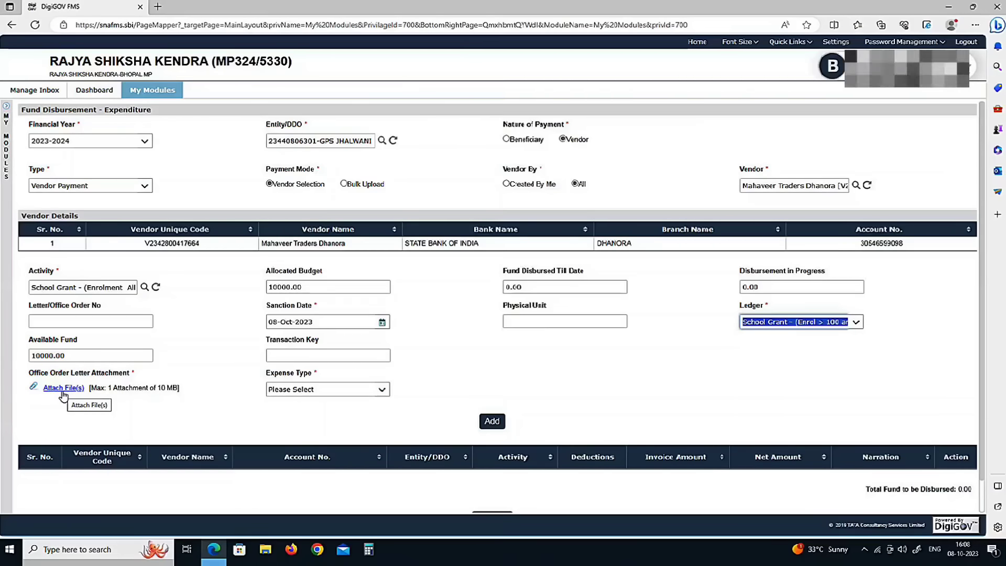
Upload digigov notesheet.jpg from the Desktop as the office order letter attachment
{"action": "left_click", "coordinate": [63, 391]}
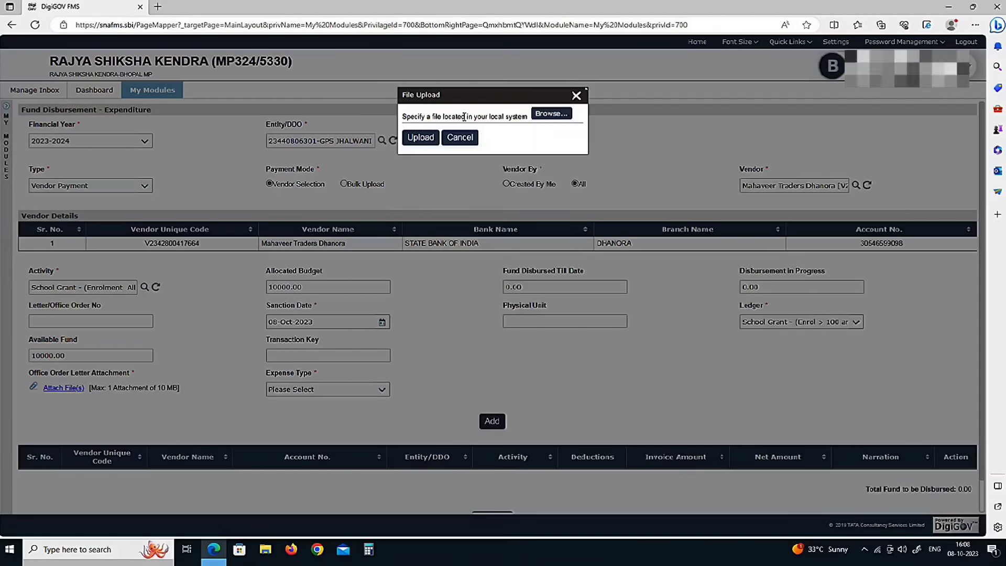
{"action": "left_click", "coordinate": [551, 114]}
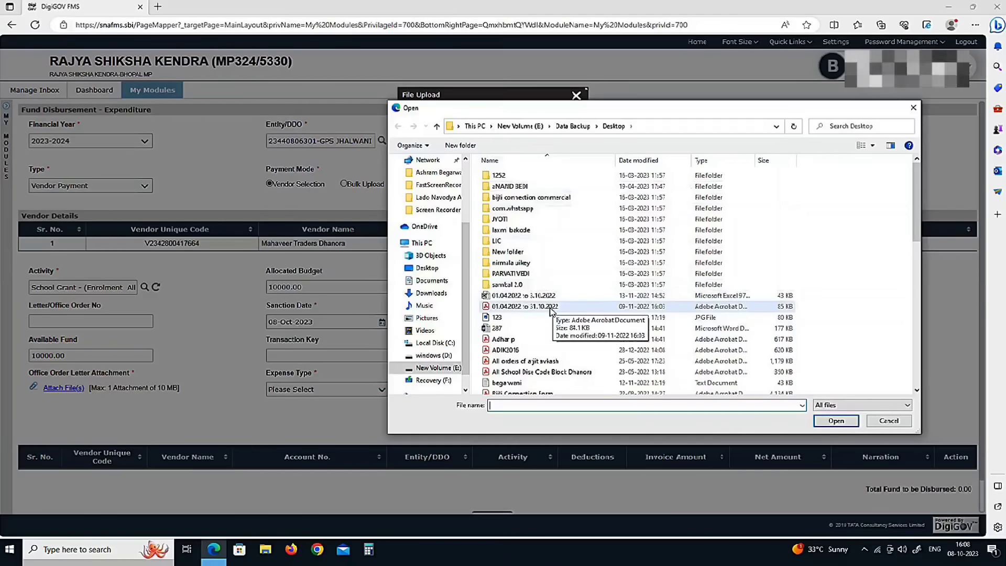
{"action": "scroll", "coordinate": [437, 205], "scroll_direction": "up", "scroll_amount": 3}
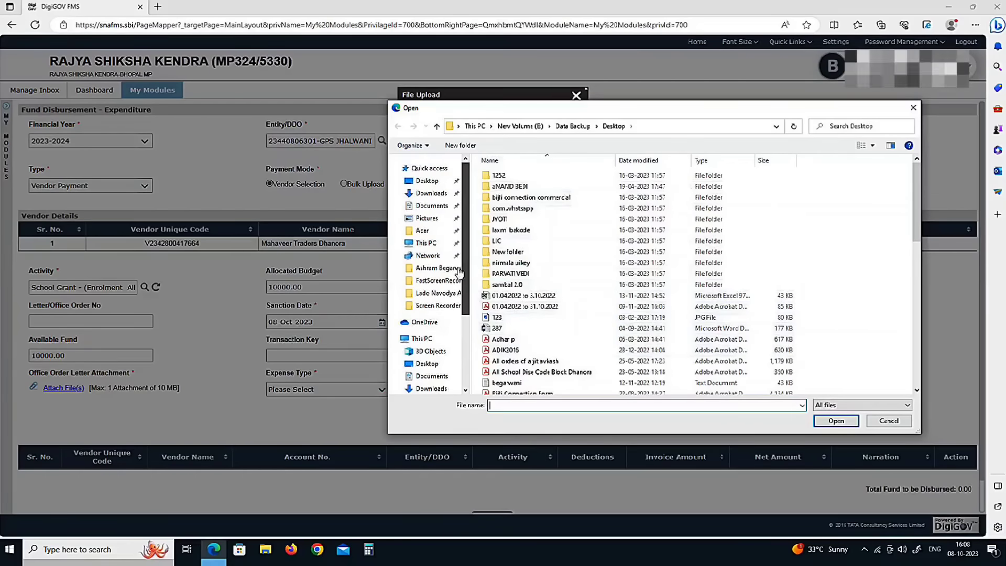
{"action": "left_click", "coordinate": [435, 183]}
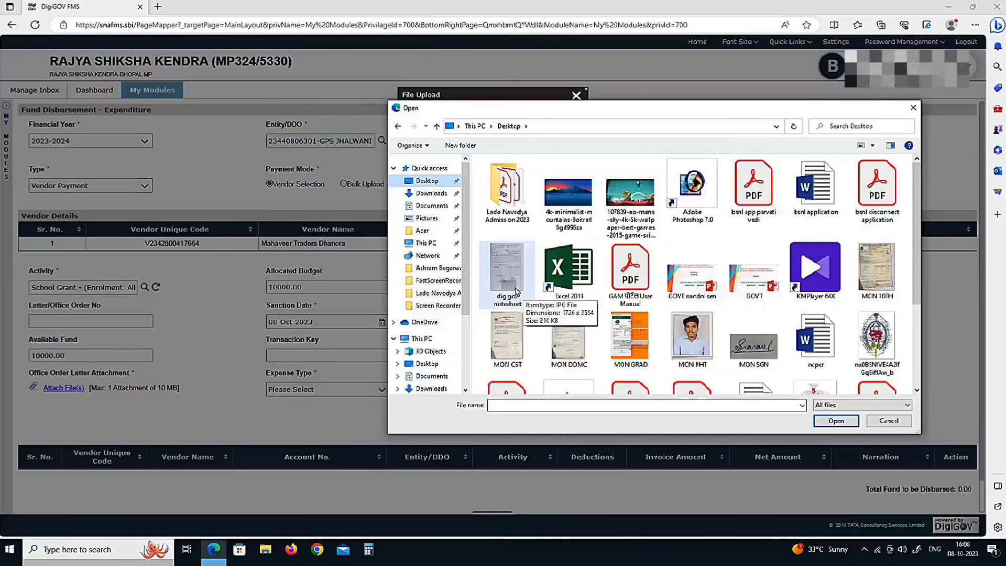
{"action": "left_click", "coordinate": [516, 292]}
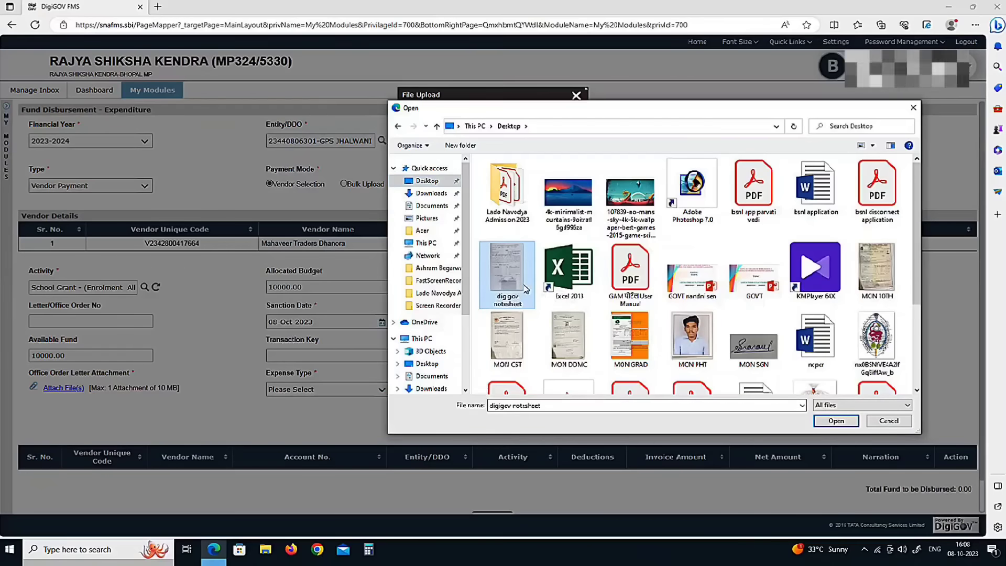
{"action": "left_click", "coordinate": [836, 421]}
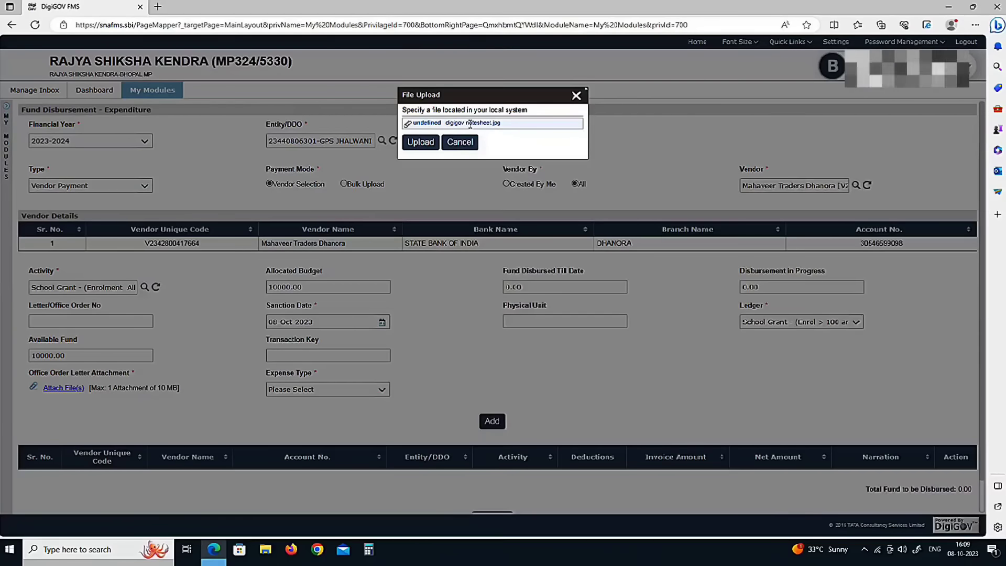
{"action": "left_click", "coordinate": [421, 142]}
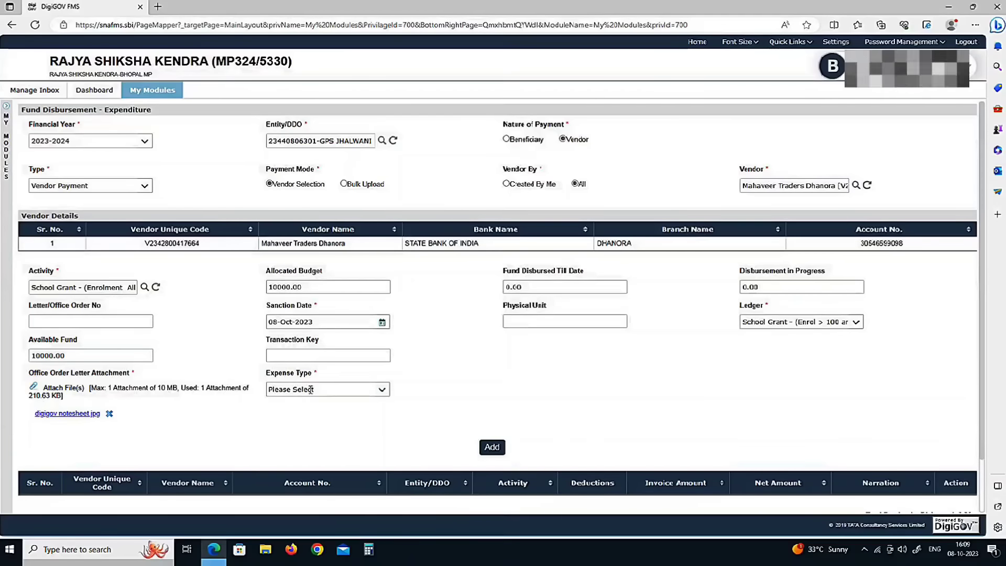
Set Expense Type to Capital, add Mahaveer Traders Dhanora to the table, and open its Deductions
{"action": "left_click", "coordinate": [384, 394]}
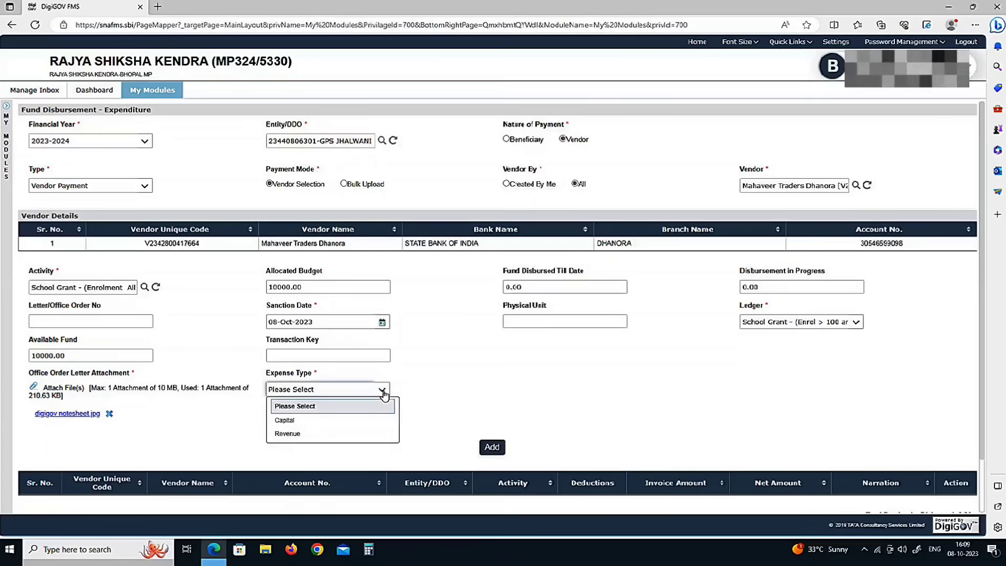
{"action": "left_click", "coordinate": [301, 421]}
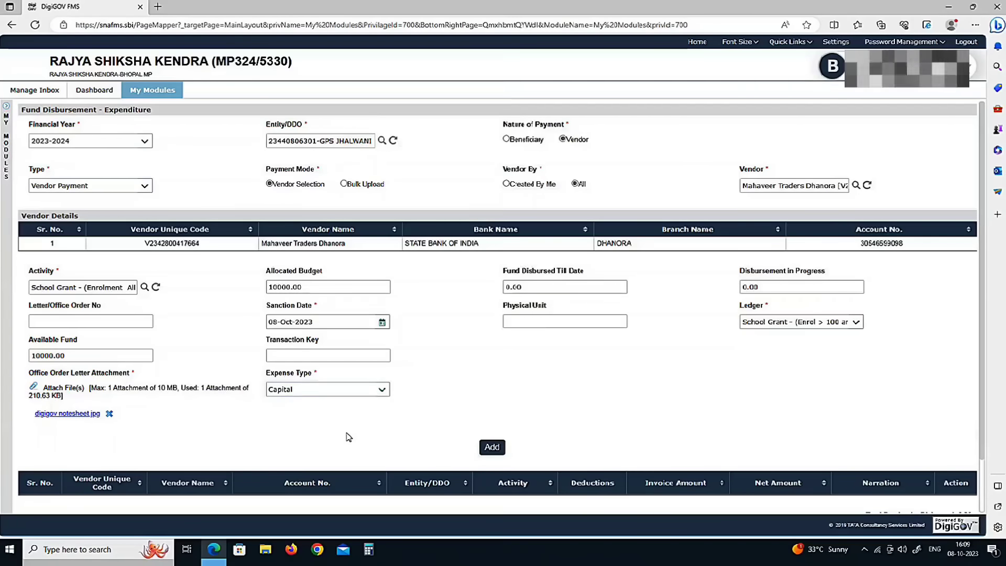
{"action": "left_click", "coordinate": [493, 447]}
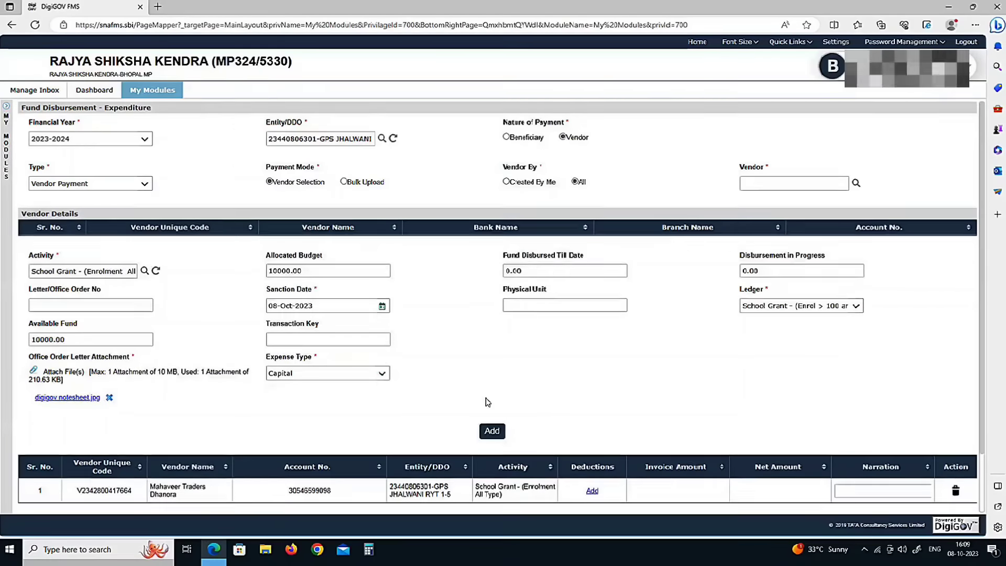
{"action": "scroll", "coordinate": [486, 402], "scroll_direction": "down", "scroll_amount": 2}
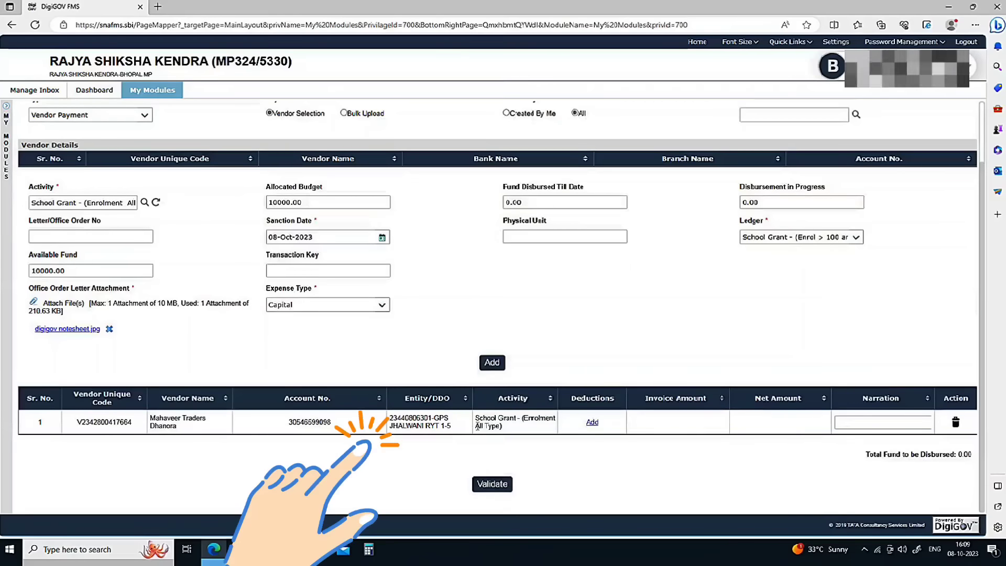
{"action": "left_click_drag", "start_coordinate": [475, 419], "coordinate": [503, 427]}
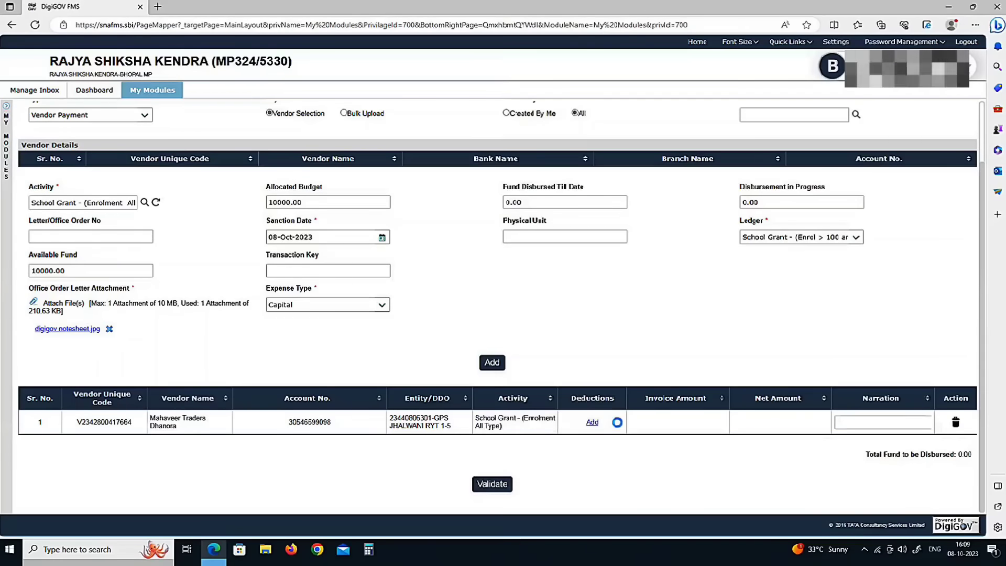
{"action": "left_click", "coordinate": [619, 426]}
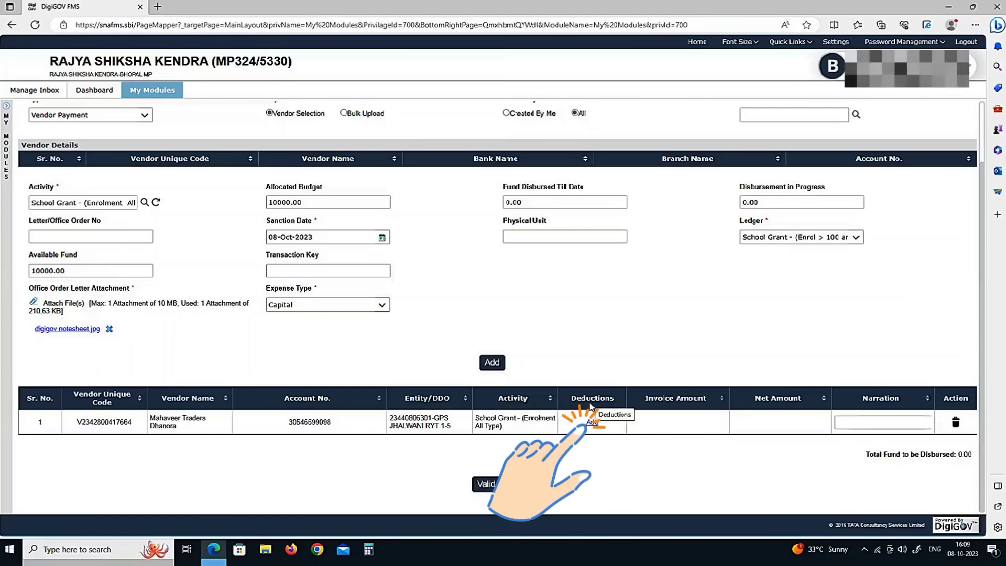
{"action": "left_click", "coordinate": [591, 423]}
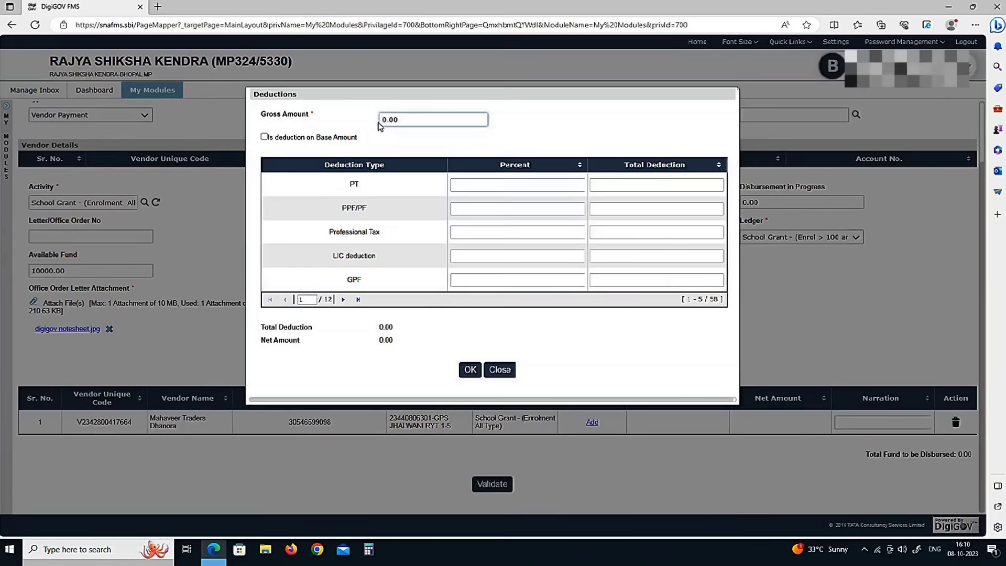
Enter a gross amount of 10000 with no deductions, so invoice and net amount read 10000.00
{"action": "type", "text": "1000"}
{"action": "left_click", "coordinate": [464, 371]}
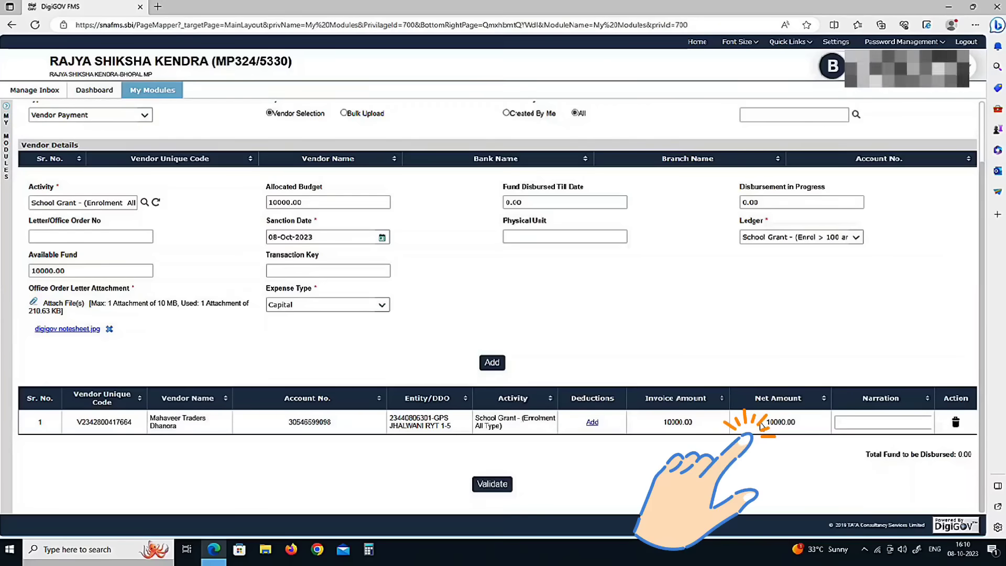
{"action": "left_click", "coordinate": [859, 421]}
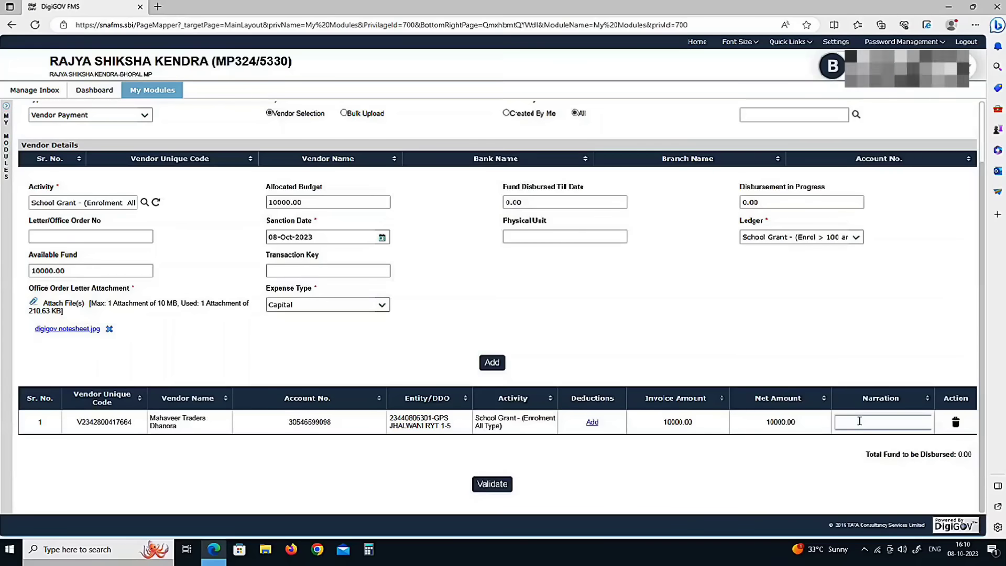
Add narration "ok", validate the 10000.00 vendor disbursement and submit it for confirmation
{"action": "type", "text": "d"}
{"action": "type", "text": "k"}
{"action": "left_click", "coordinate": [495, 485]}
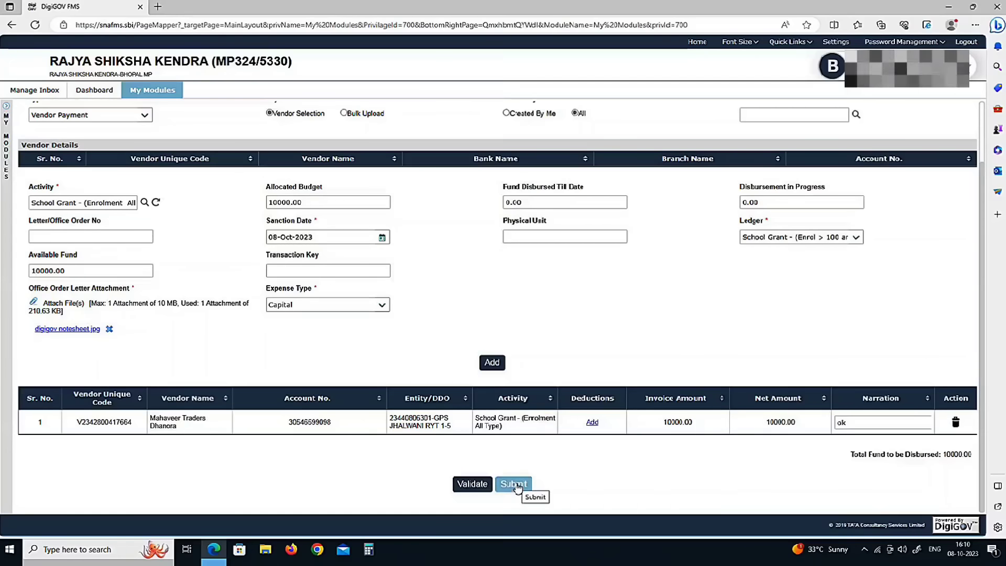
{"action": "left_click", "coordinate": [513, 483]}
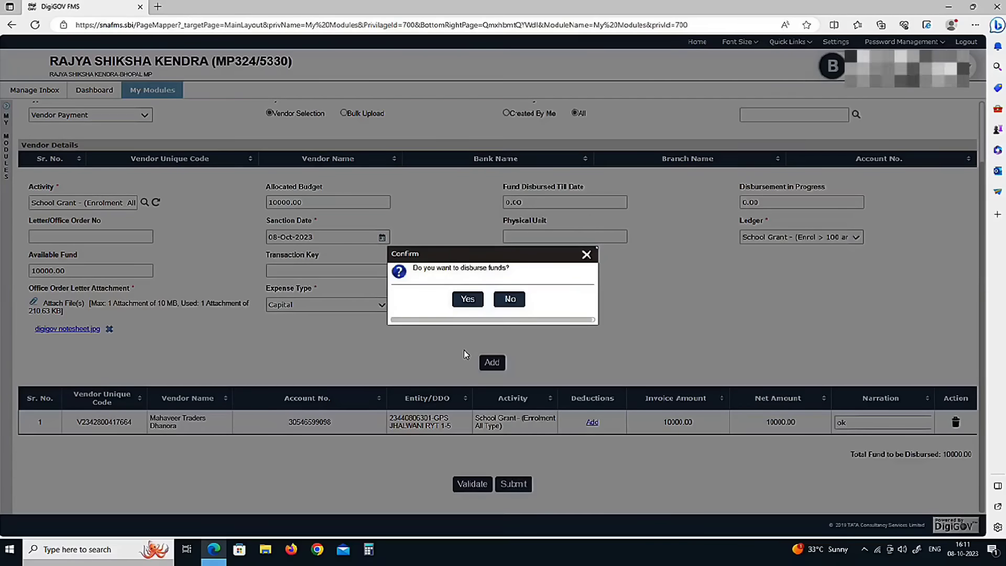
{"action": "left_click", "coordinate": [469, 303]}
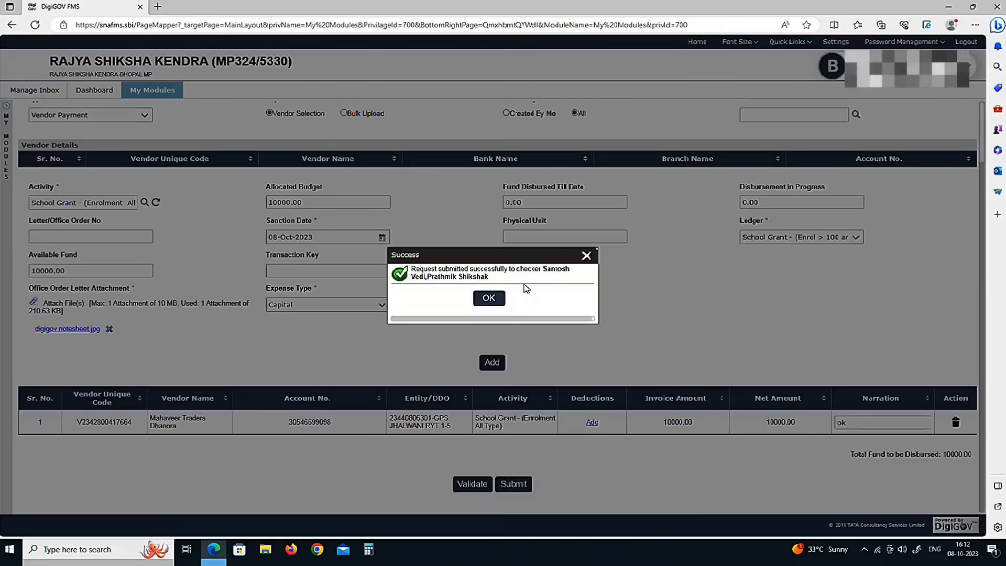
Acknowledge the success message, leaving a blank Fund Disbursement – Expenditure form
{"action": "left_click", "coordinate": [488, 298]}
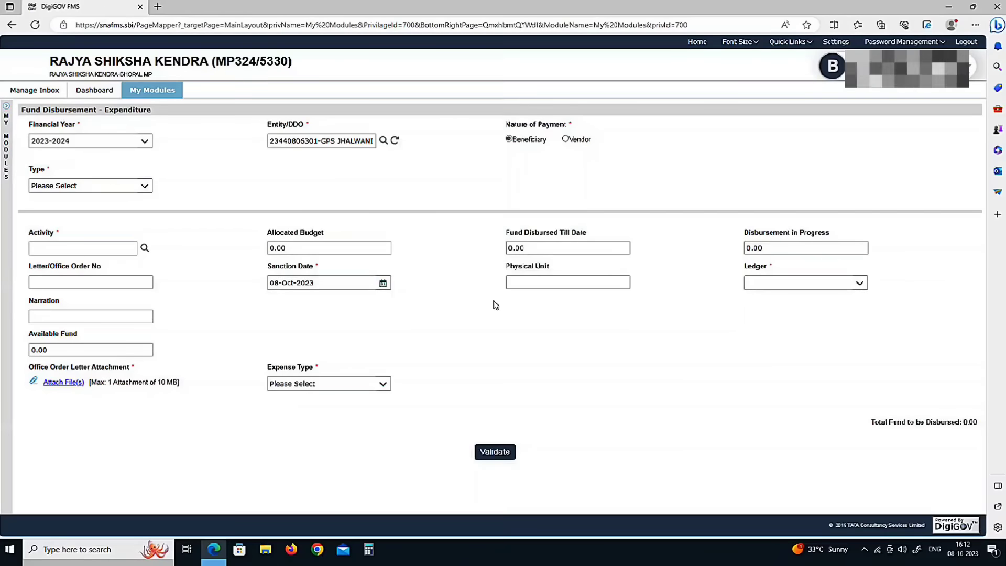
Log out from the top bar and confirm with Yes
{"action": "left_click", "coordinate": [969, 44]}
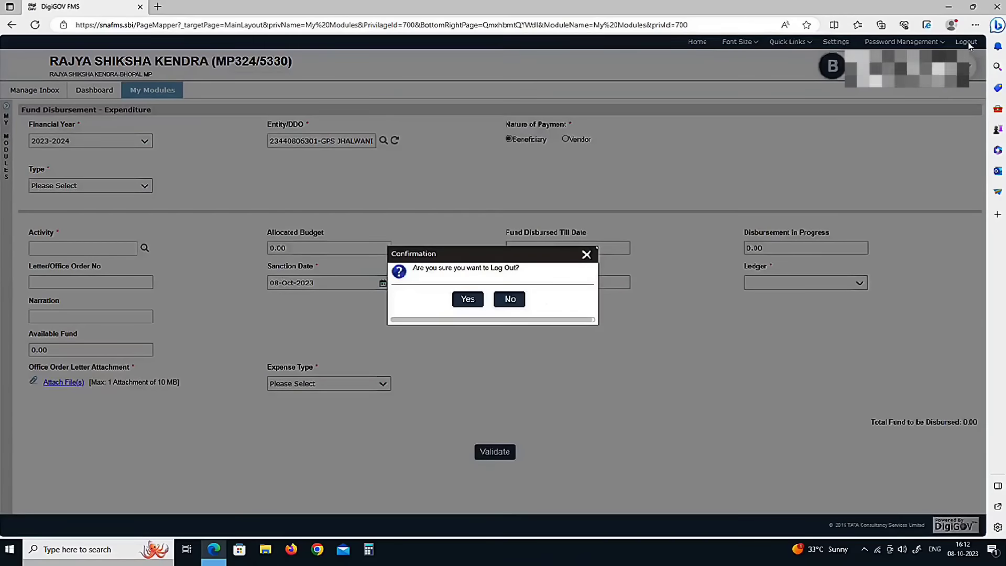
{"action": "left_click", "coordinate": [467, 300]}
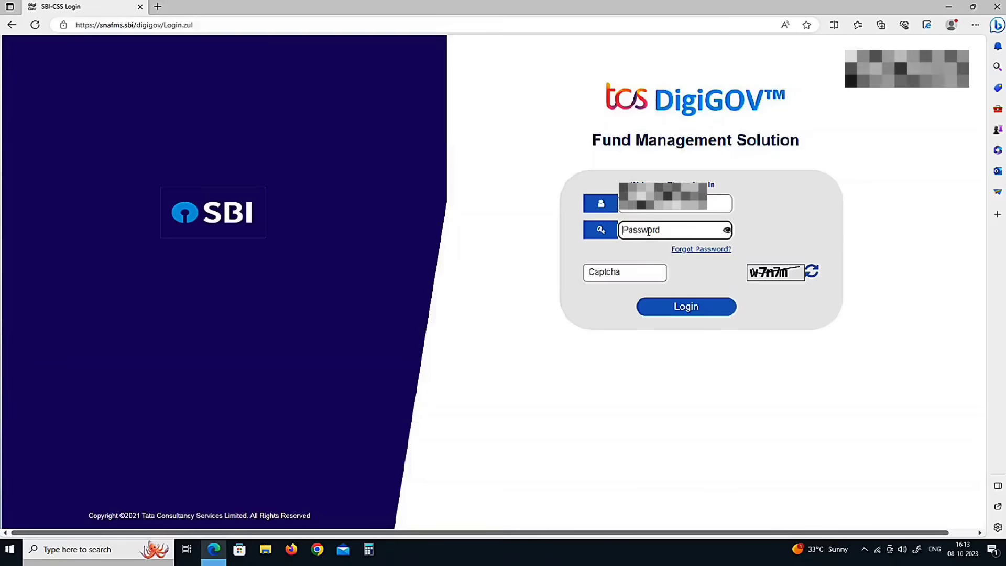
Sign in with the account password and the displayed captcha code
{"action": "type", "text": "*"}
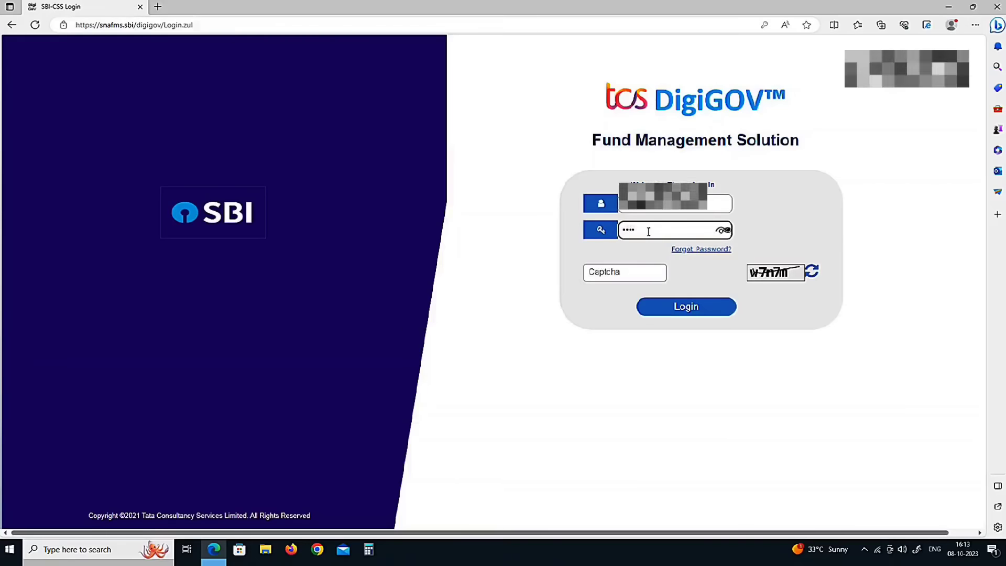
{"action": "type", "text": "****"}
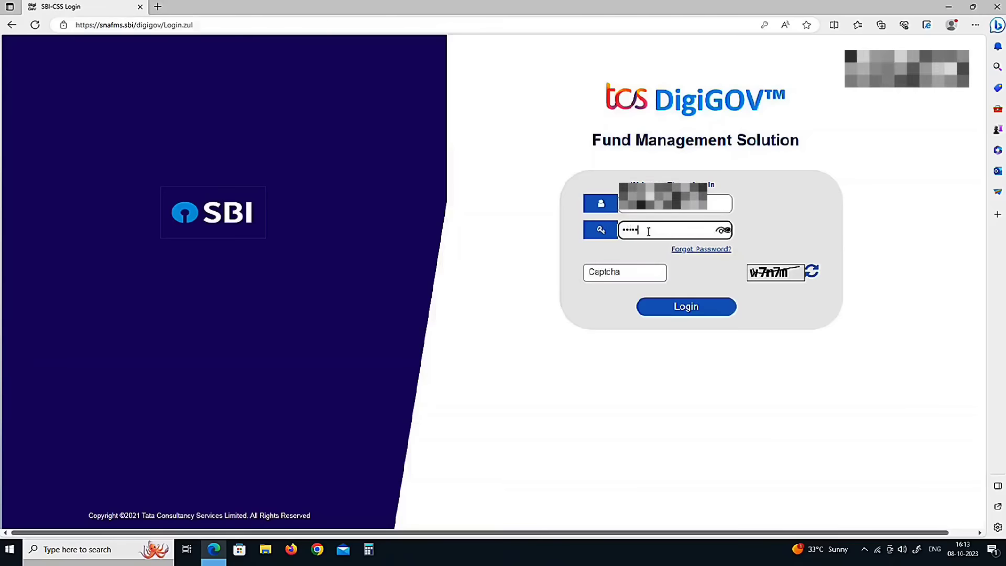
{"action": "type", "text": "***"}
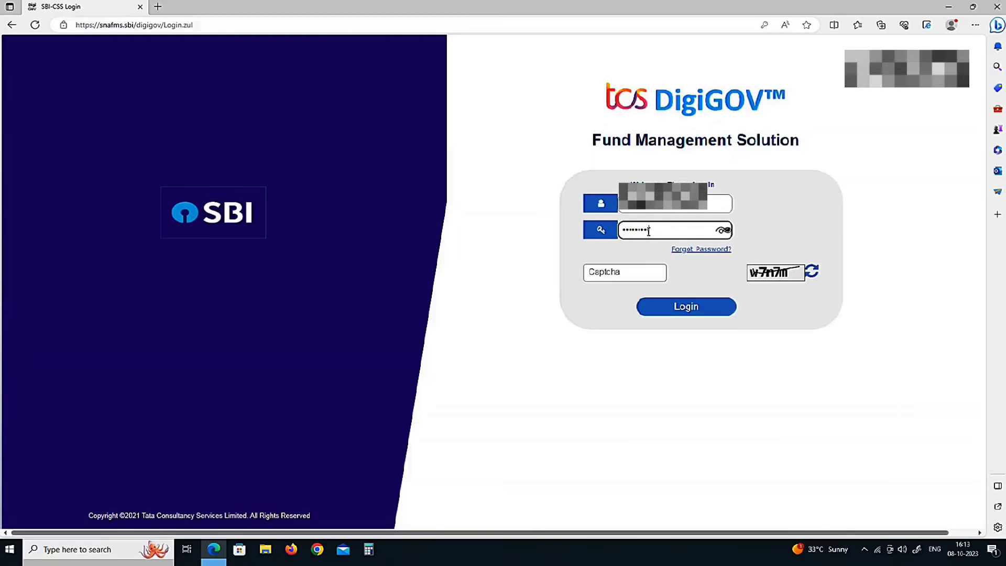
{"action": "left_click", "coordinate": [629, 275]}
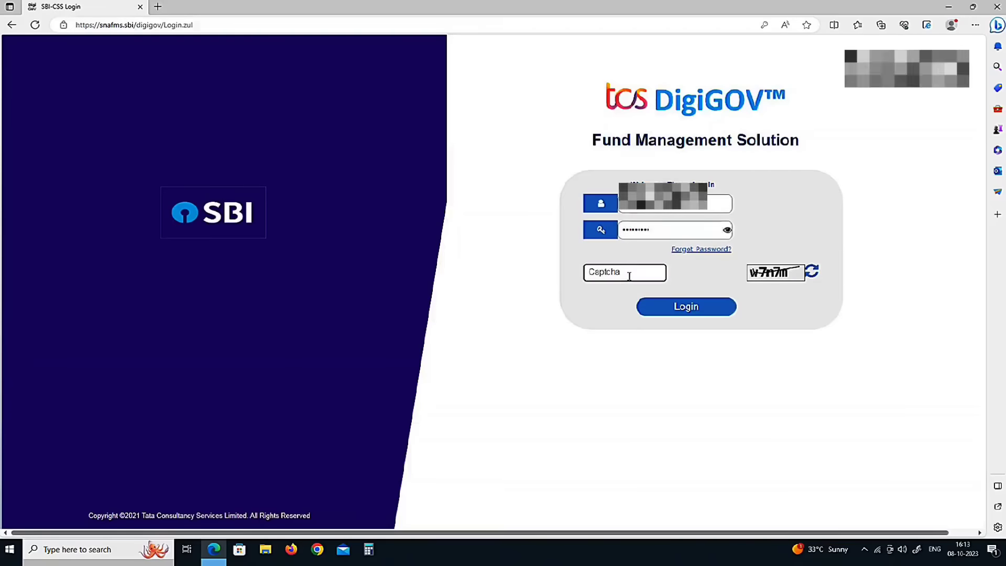
{"action": "type", "text": "w7"}
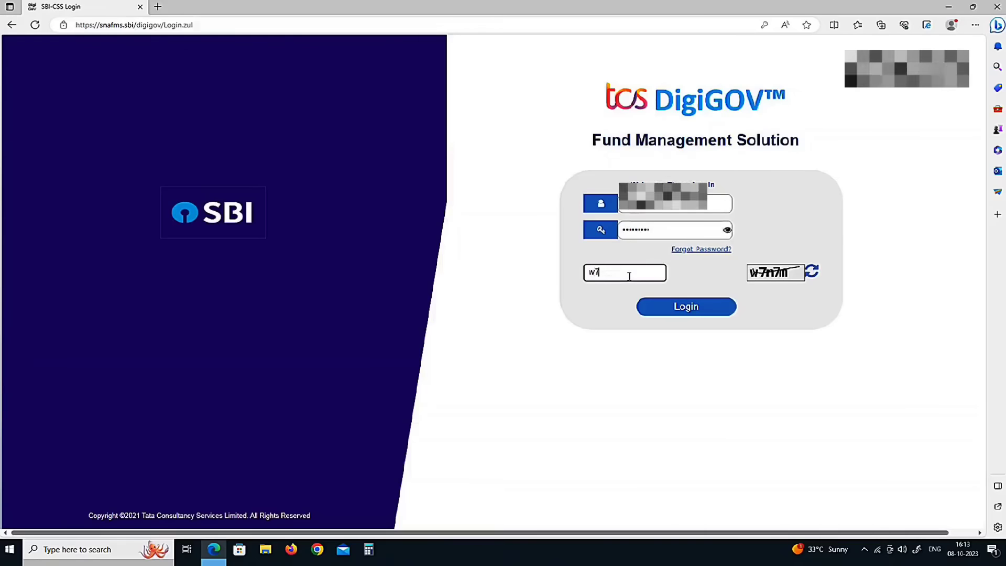
{"action": "type", "text": "n"}
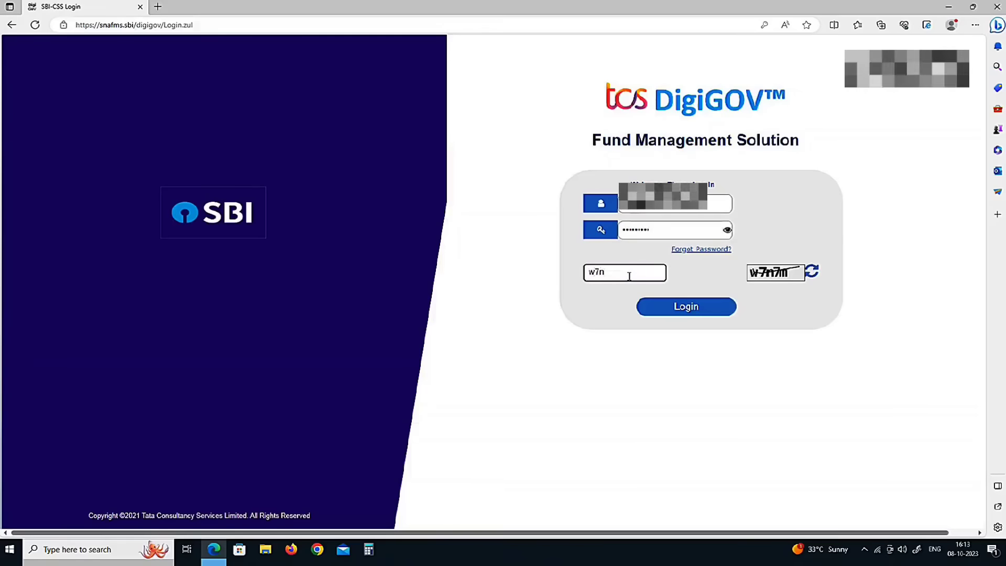
{"action": "type", "text": "7m"}
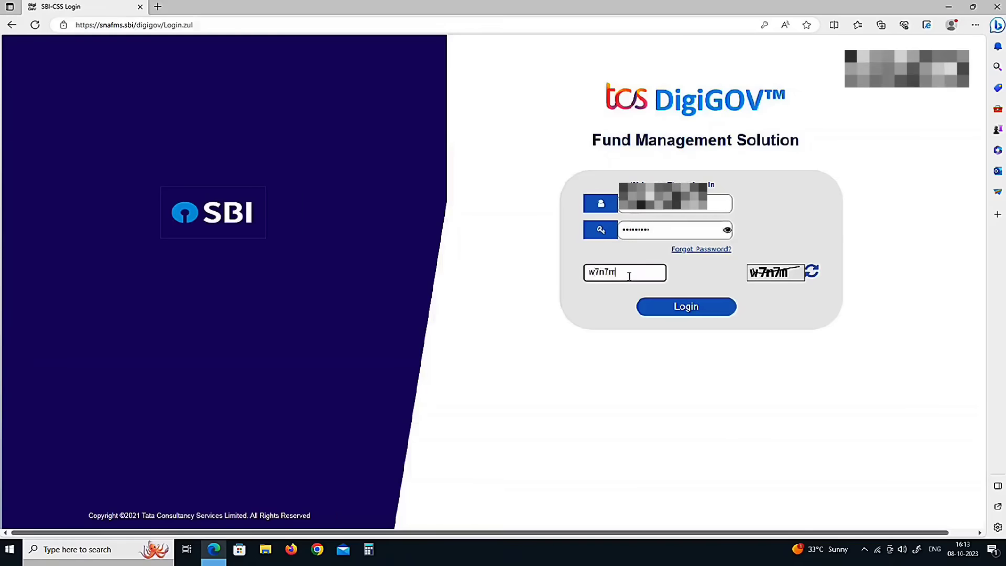
{"action": "left_click", "coordinate": [653, 310]}
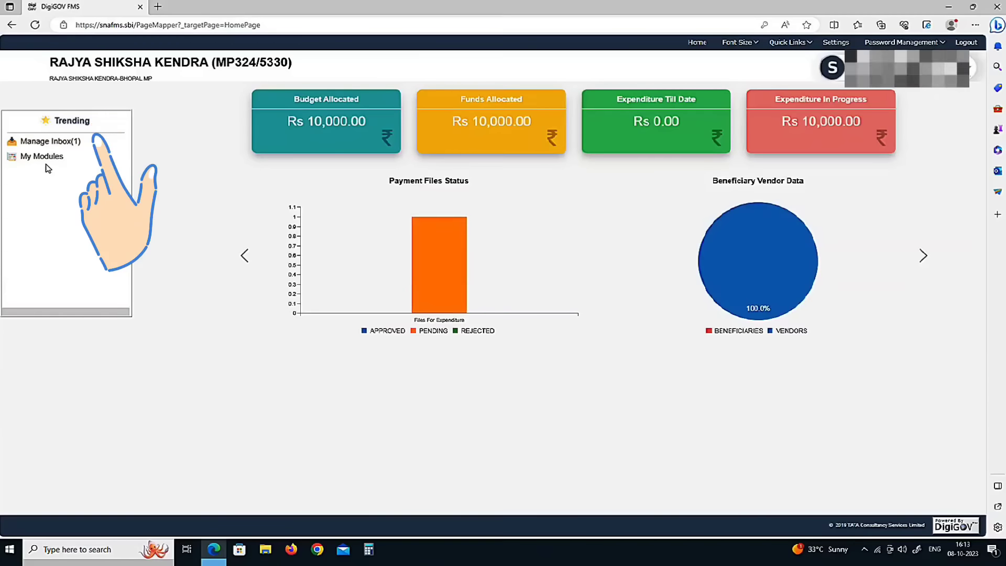
Open Manage Inbox and the pending INR 10000.00 Mahaveer Traders Dhanora disbursement file
{"action": "left_click", "coordinate": [45, 145]}
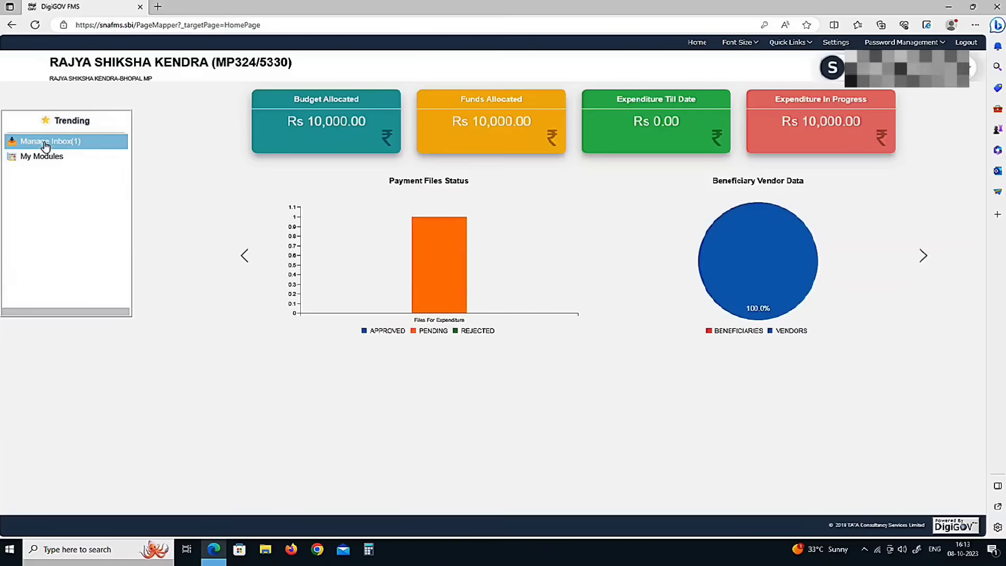
{"action": "left_click", "coordinate": [76, 147]}
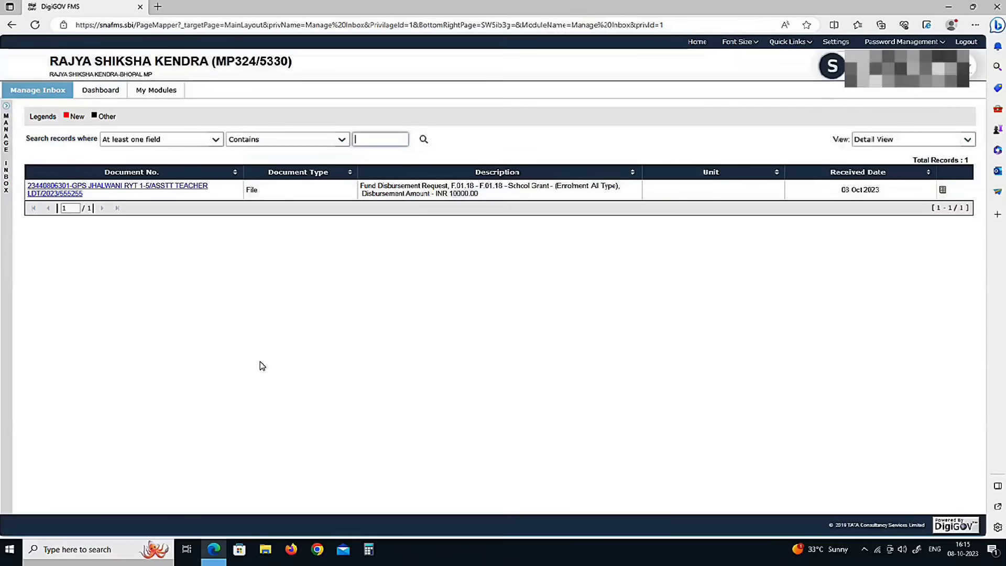
{"action": "left_click", "coordinate": [141, 188]}
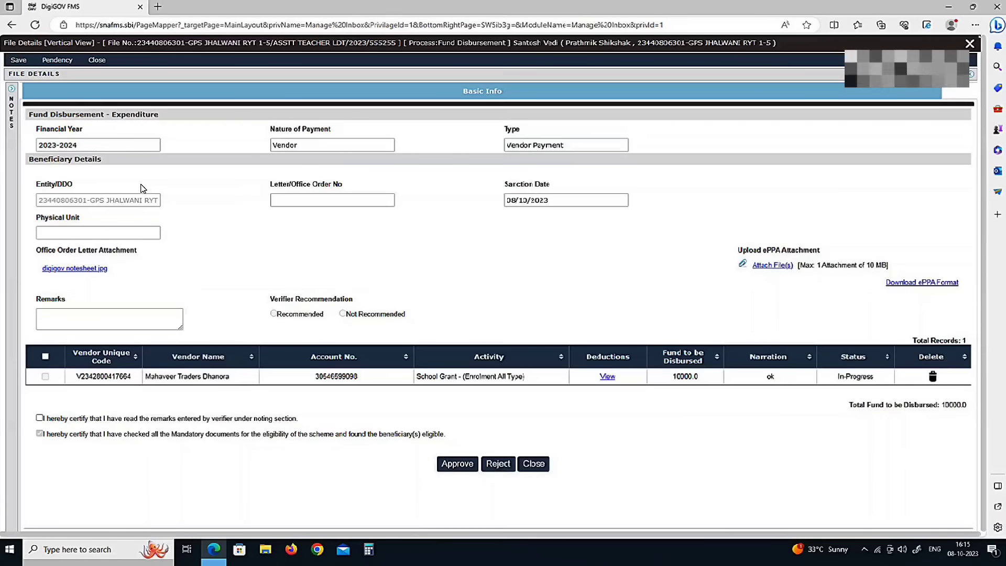
Add remark 'passed for payment', select the vendor entry, certify verifier remarks read, and save
{"action": "left_click", "coordinate": [131, 316]}
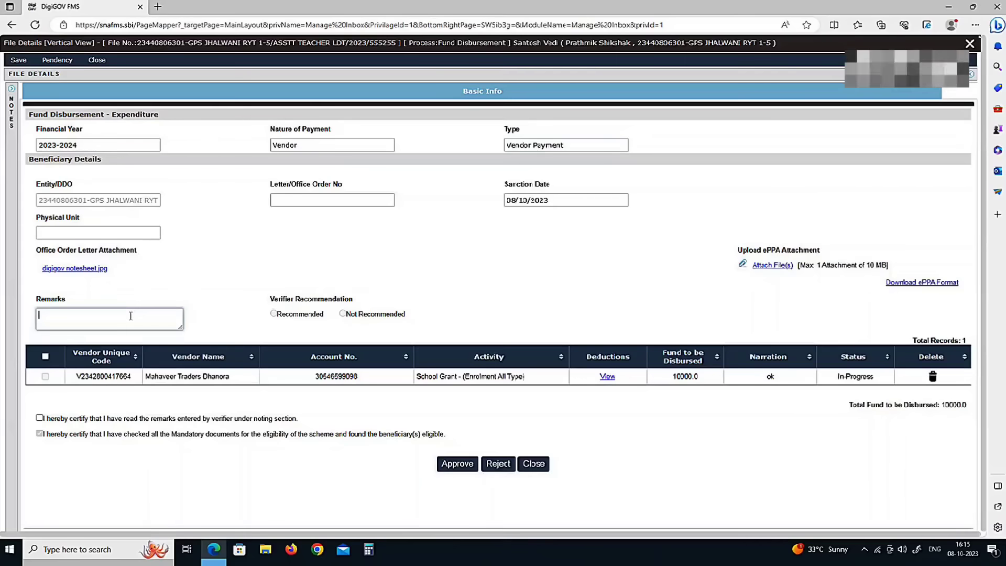
{"action": "type", "text": "pass"}
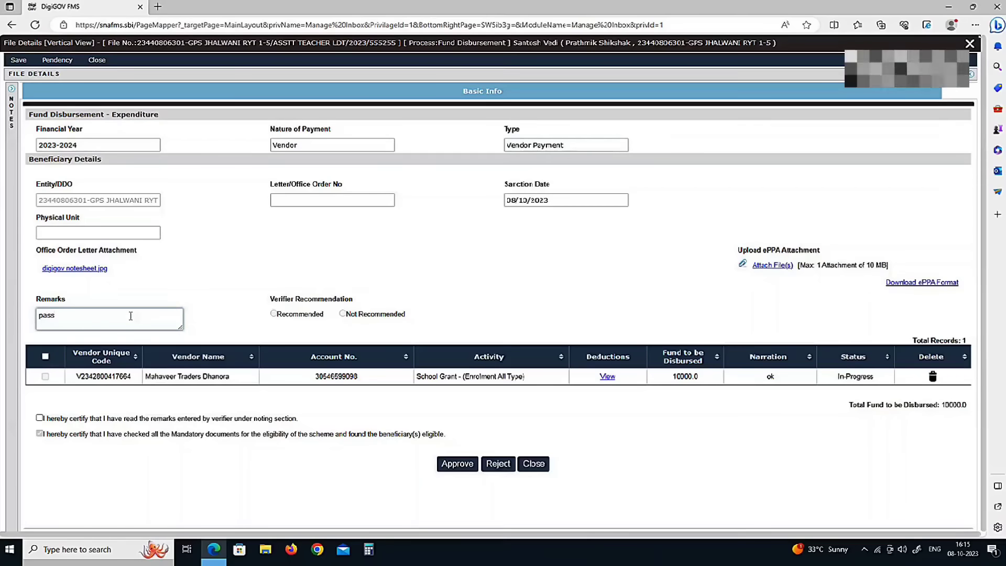
{"action": "type", "text": "ed fo"}
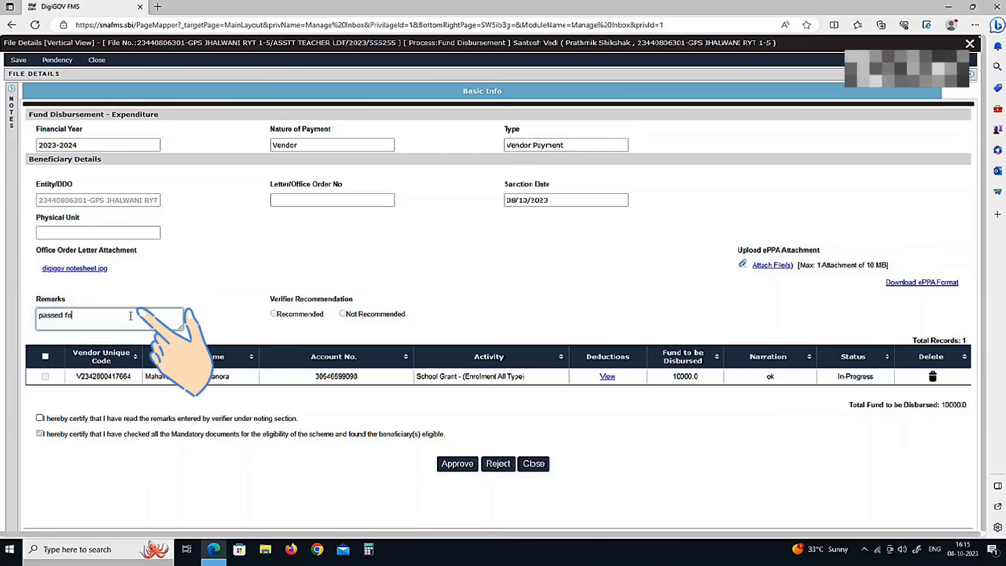
{"action": "type", "text": "r payme"}
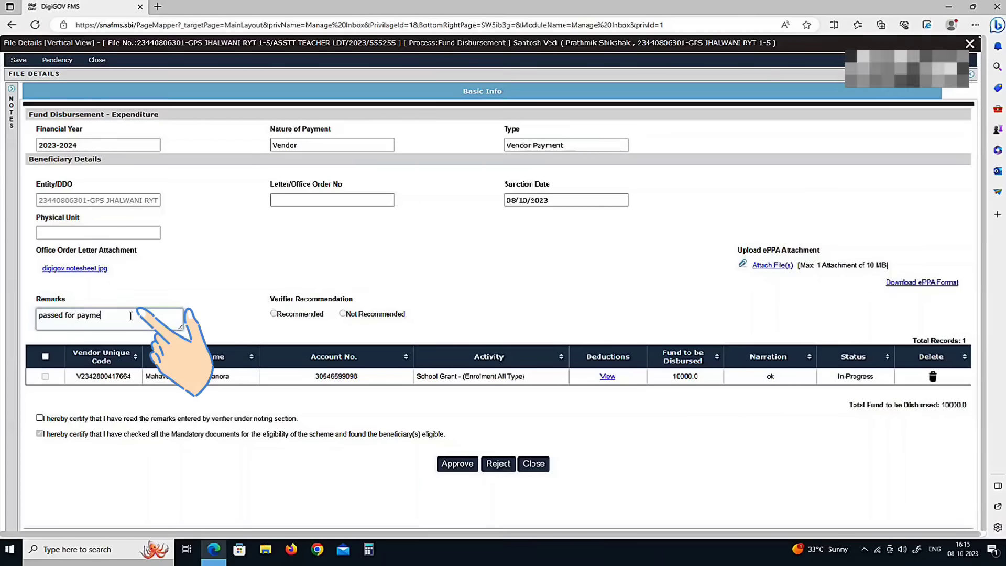
{"action": "type", "text": "nt"}
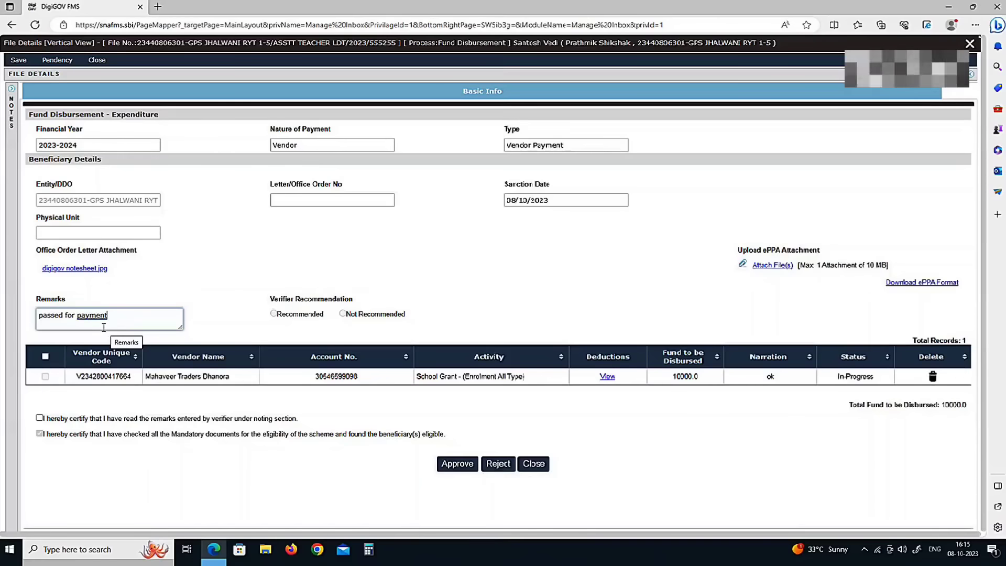
{"action": "left_click", "coordinate": [50, 377]}
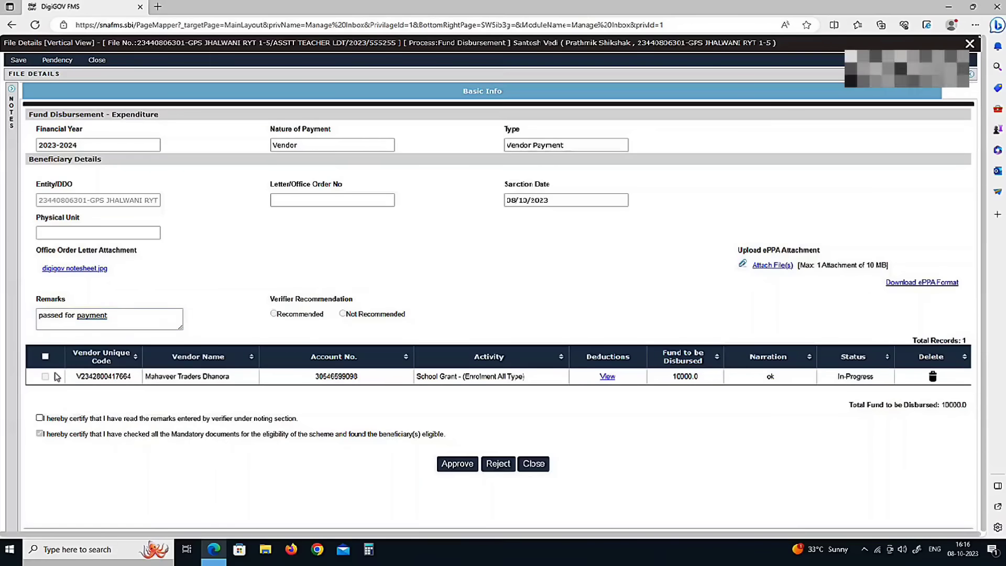
{"action": "left_click", "coordinate": [45, 356]}
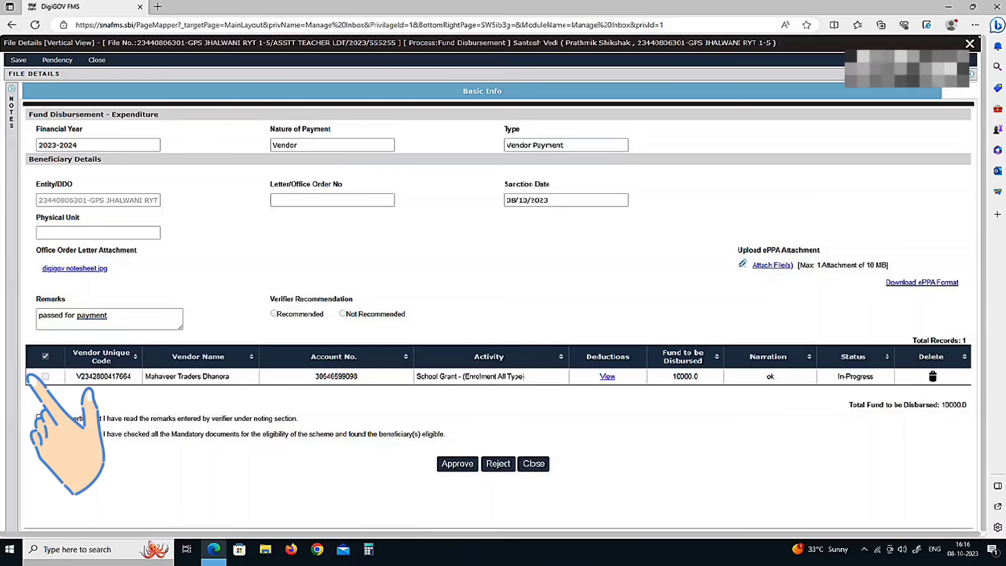
{"action": "left_click", "coordinate": [37, 415]}
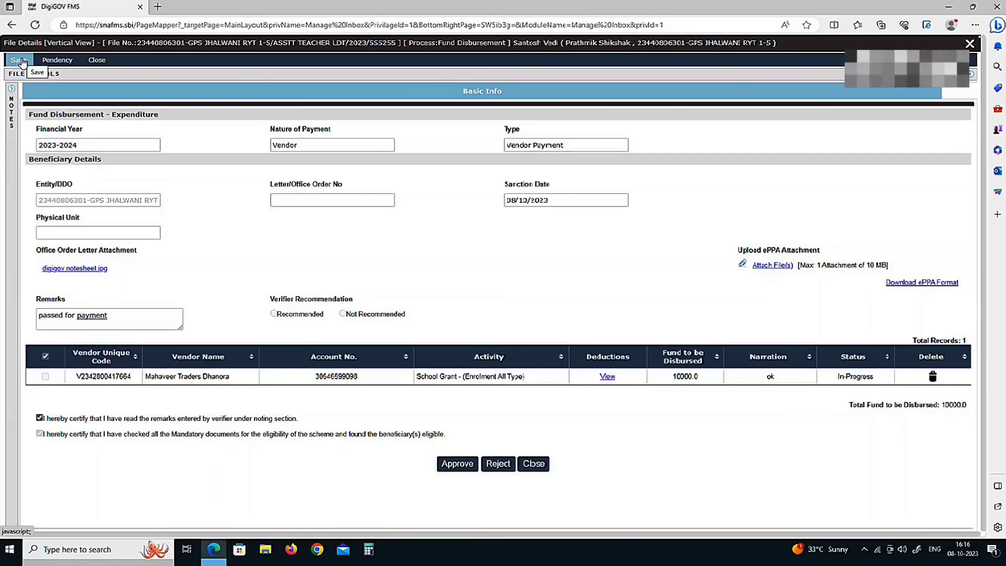
{"action": "left_click", "coordinate": [20, 61]}
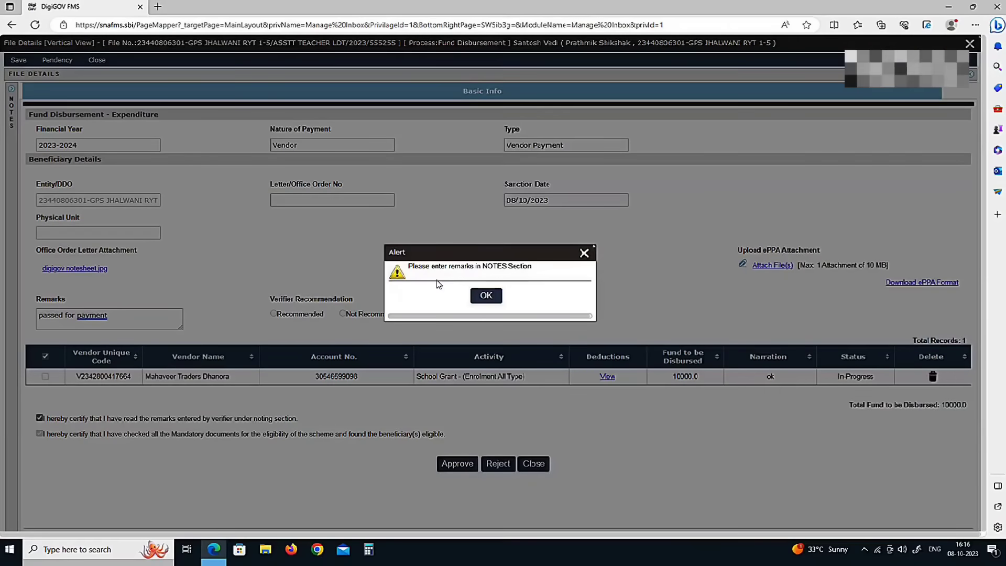
Dismiss the NOTES remarks alert, approve the 10000.0 file and confirm saving the details
{"action": "left_click", "coordinate": [481, 296]}
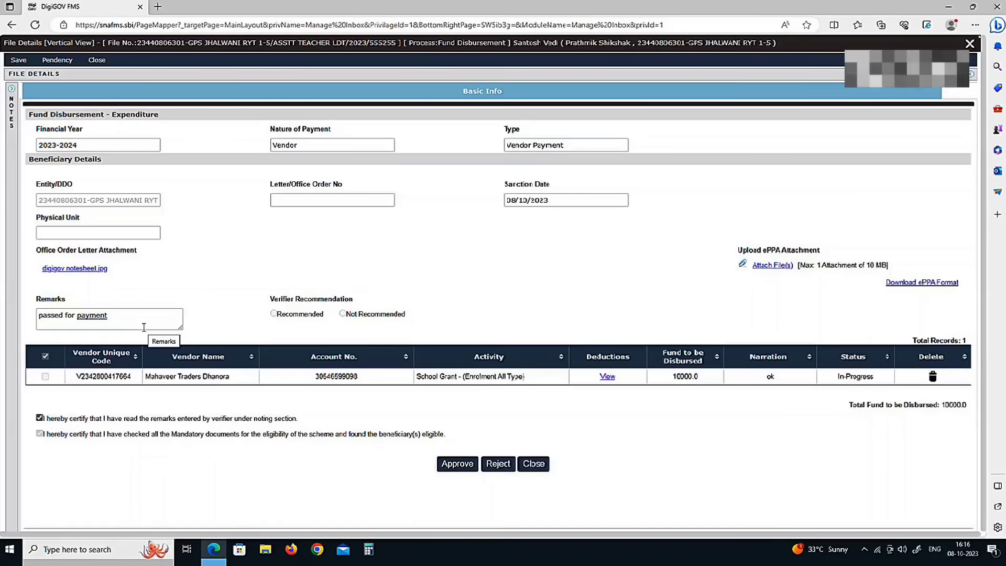
{"action": "left_click", "coordinate": [455, 465]}
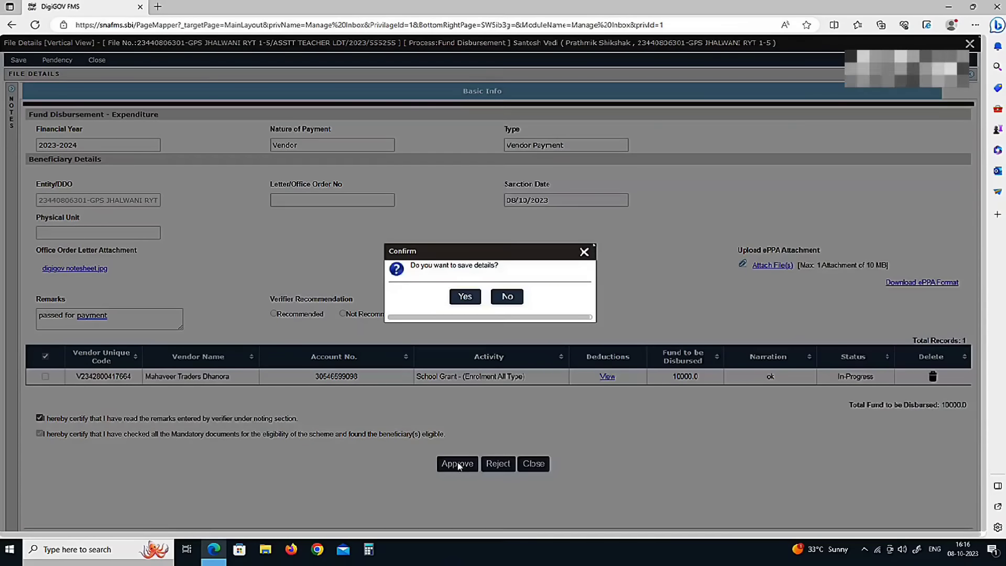
{"action": "left_click", "coordinate": [464, 297]}
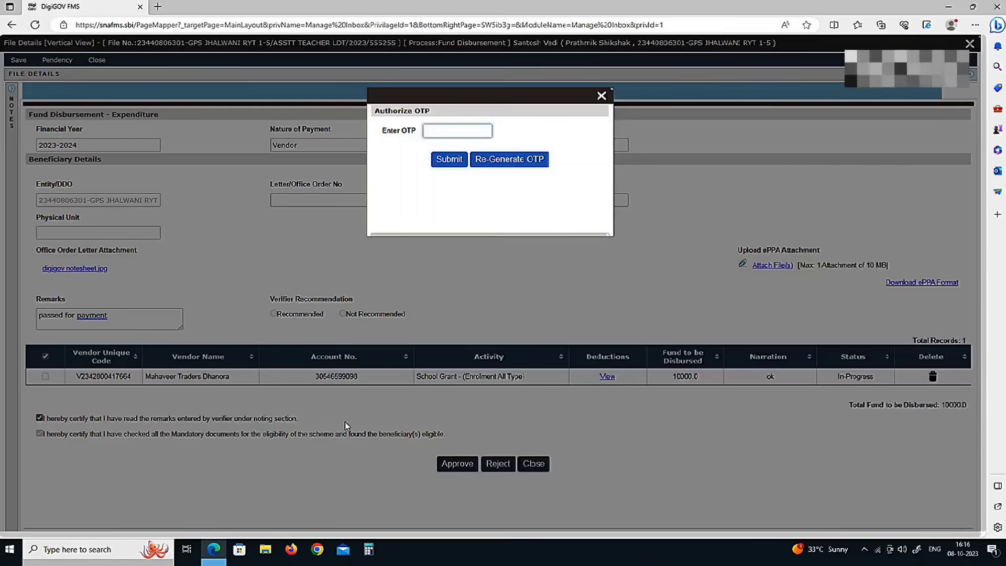
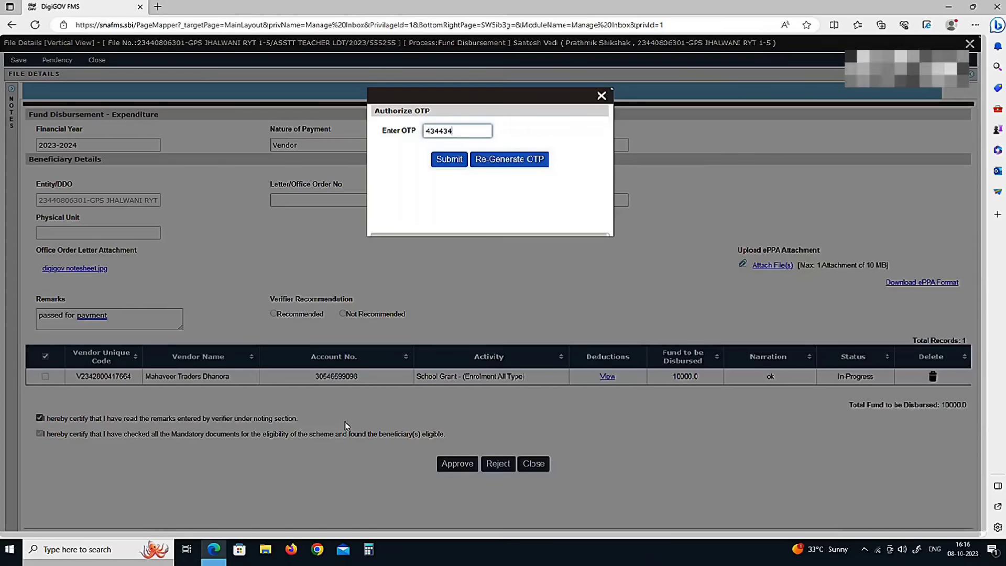
Authorise the approval with the one-time password and acknowledge the approved-successfully message
{"action": "left_click", "coordinate": [449, 159]}
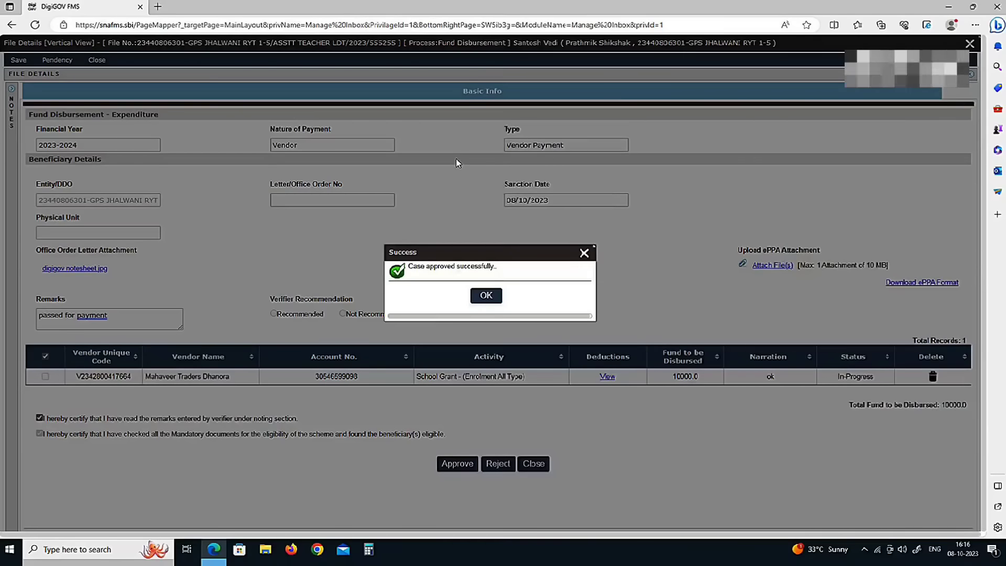
{"action": "left_click", "coordinate": [485, 297]}
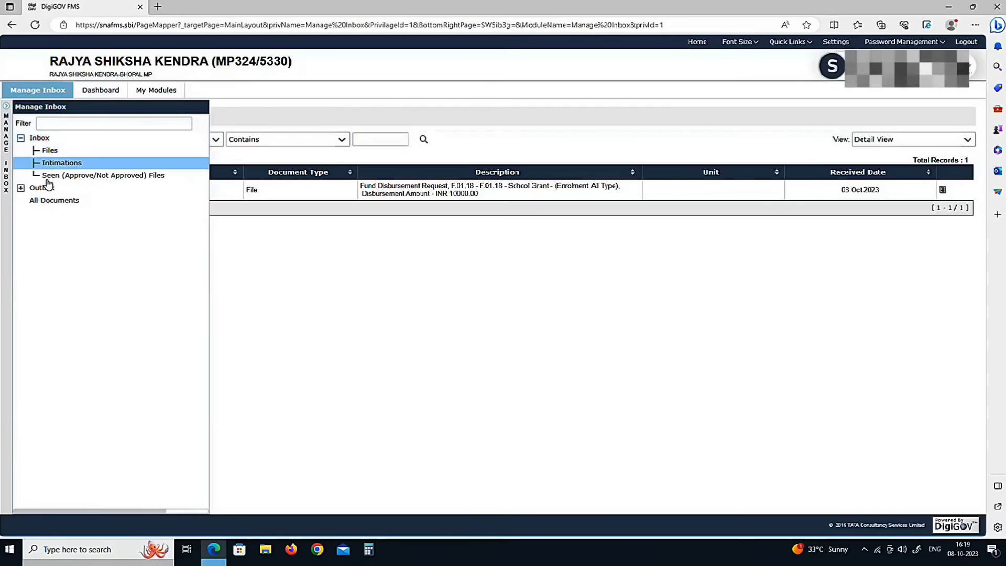
Browse All Documents and My Modules > Model 1 Reports, then return to the home dashboard
{"action": "left_click", "coordinate": [51, 200]}
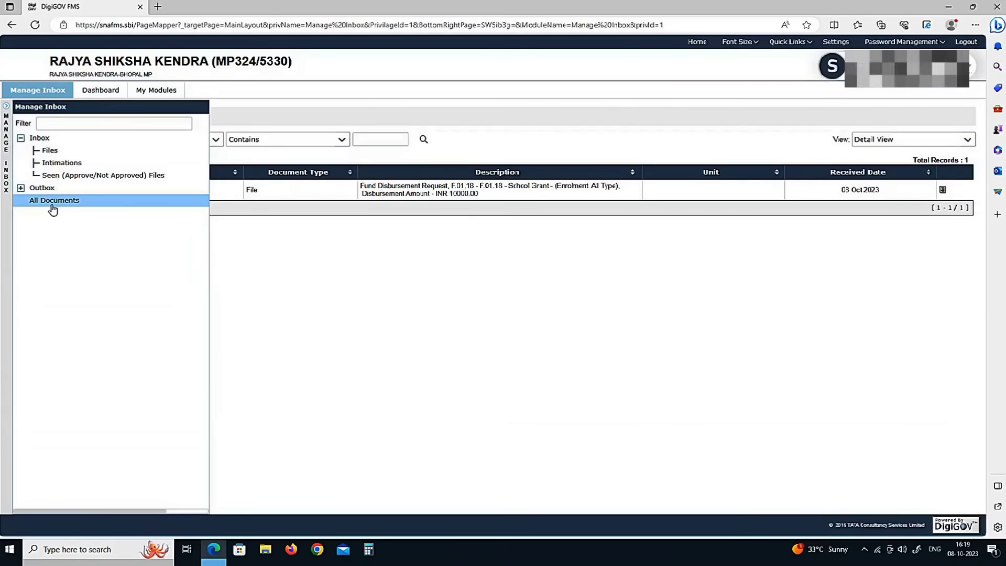
{"action": "left_click", "coordinate": [145, 89]}
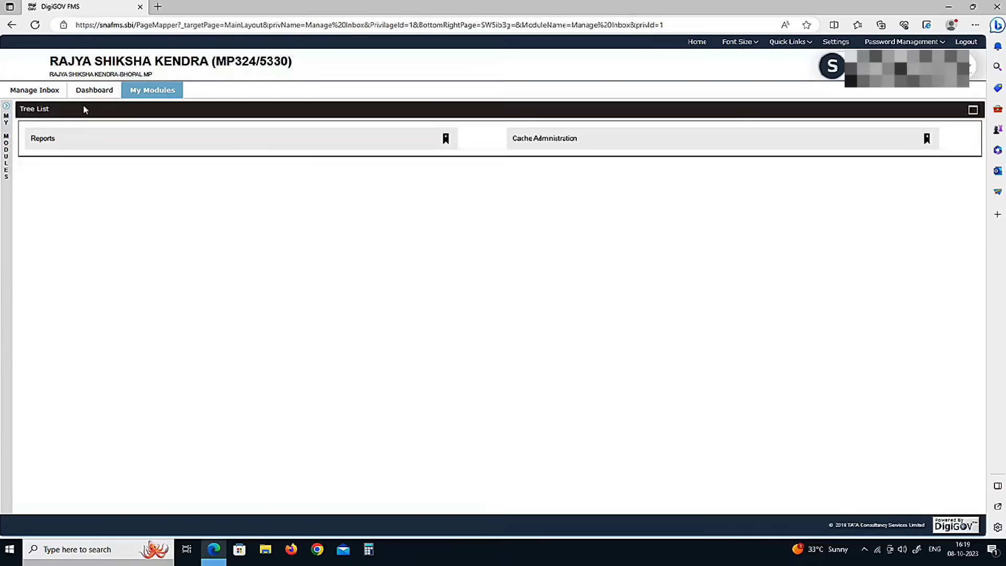
{"action": "left_click", "coordinate": [70, 149]}
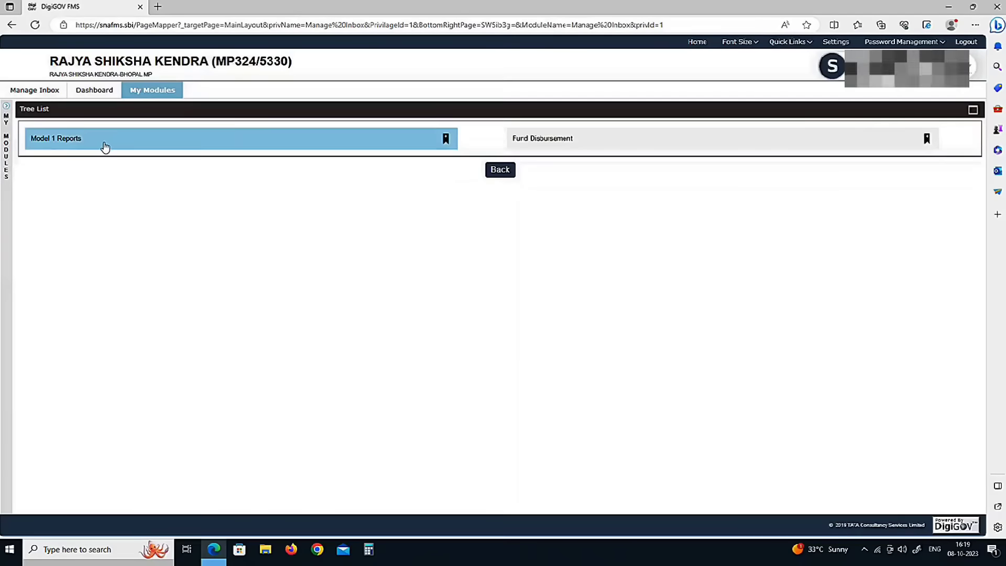
{"action": "left_click", "coordinate": [105, 146]}
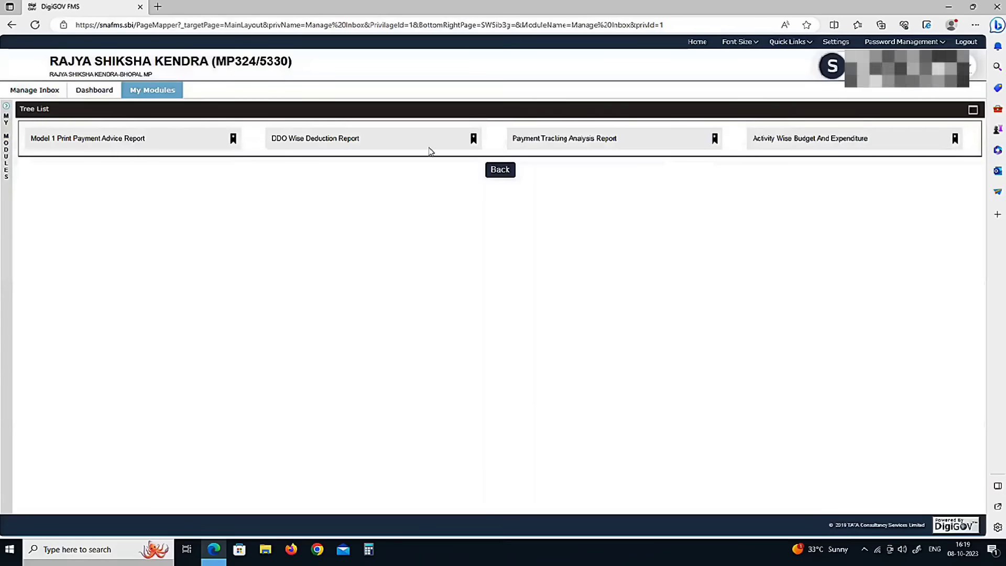
{"action": "left_click", "coordinate": [11, 25]}
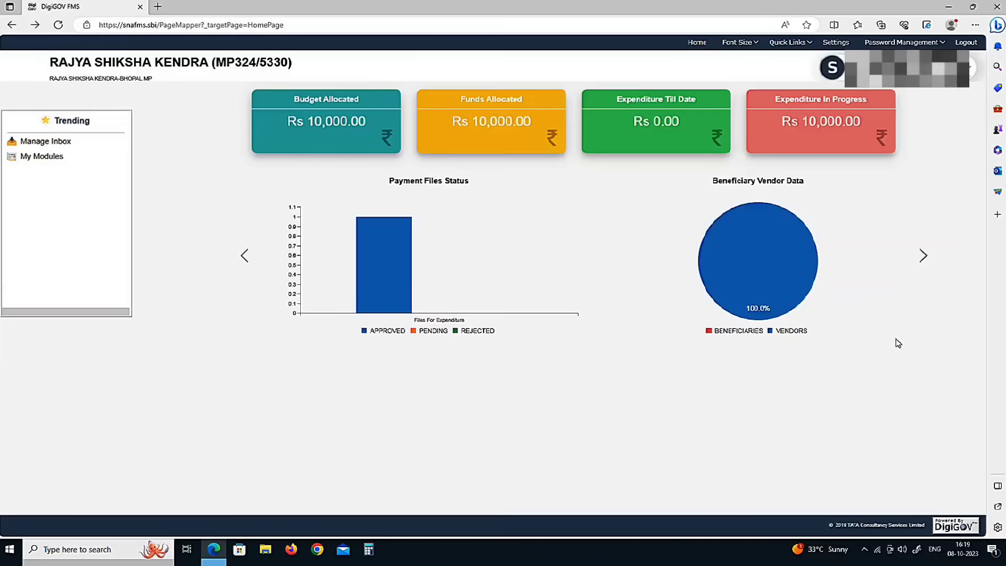
{"action": "left_click", "coordinate": [864, 548]}
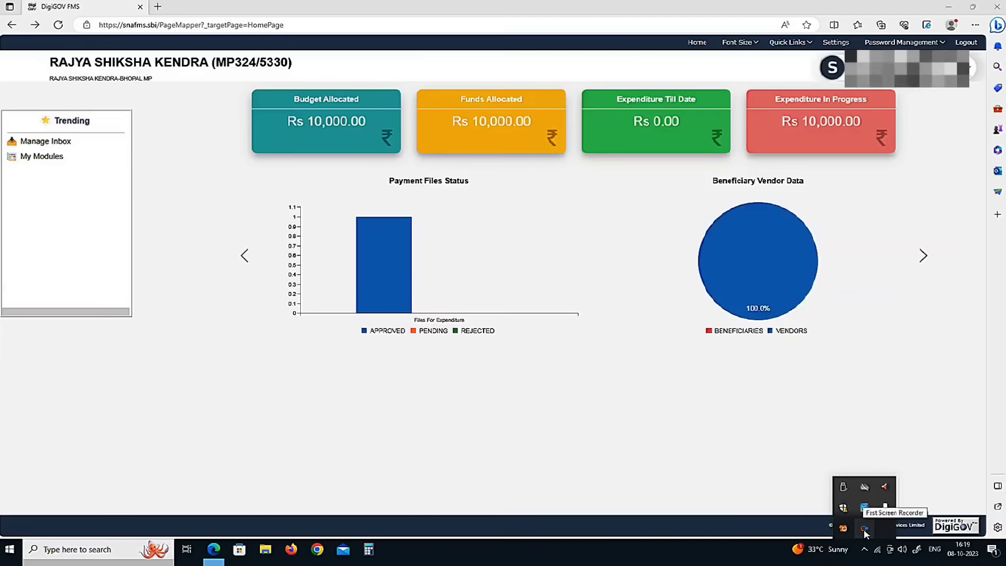